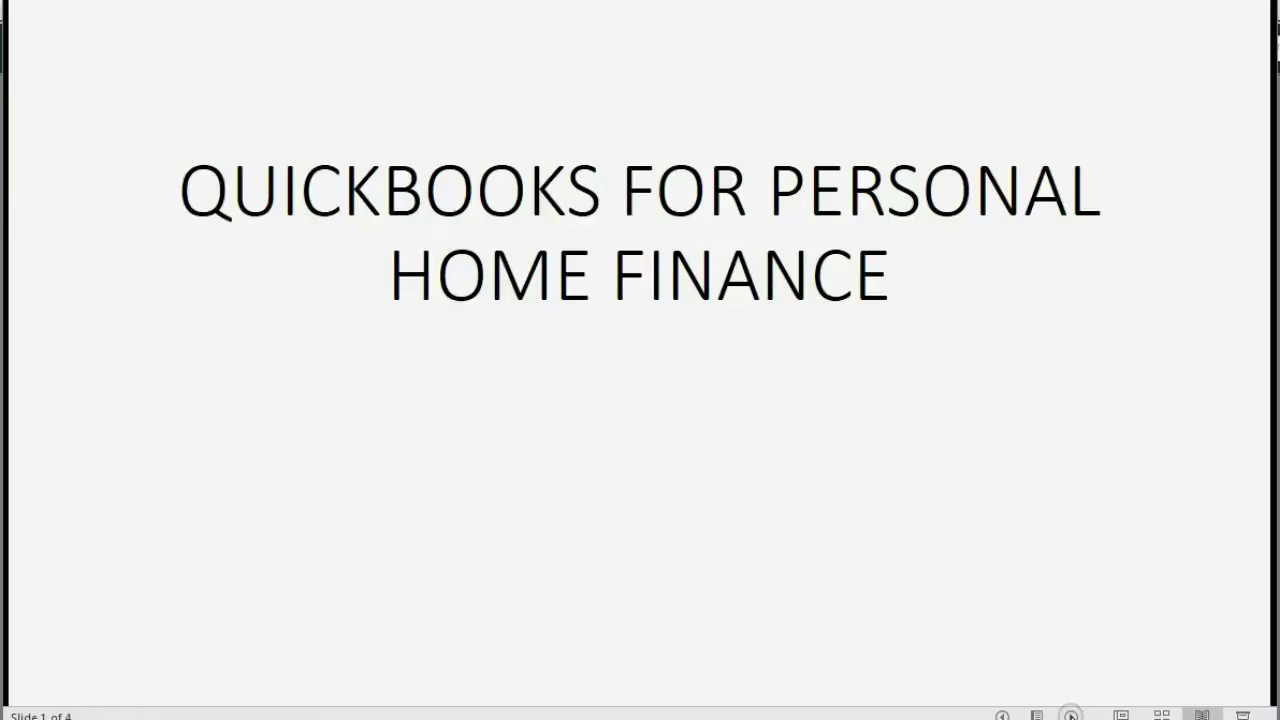
Advance through the three SO SIMPLE bullets to the FOR EXAMPLE slide about paying Verizon $250
click(1071, 714)
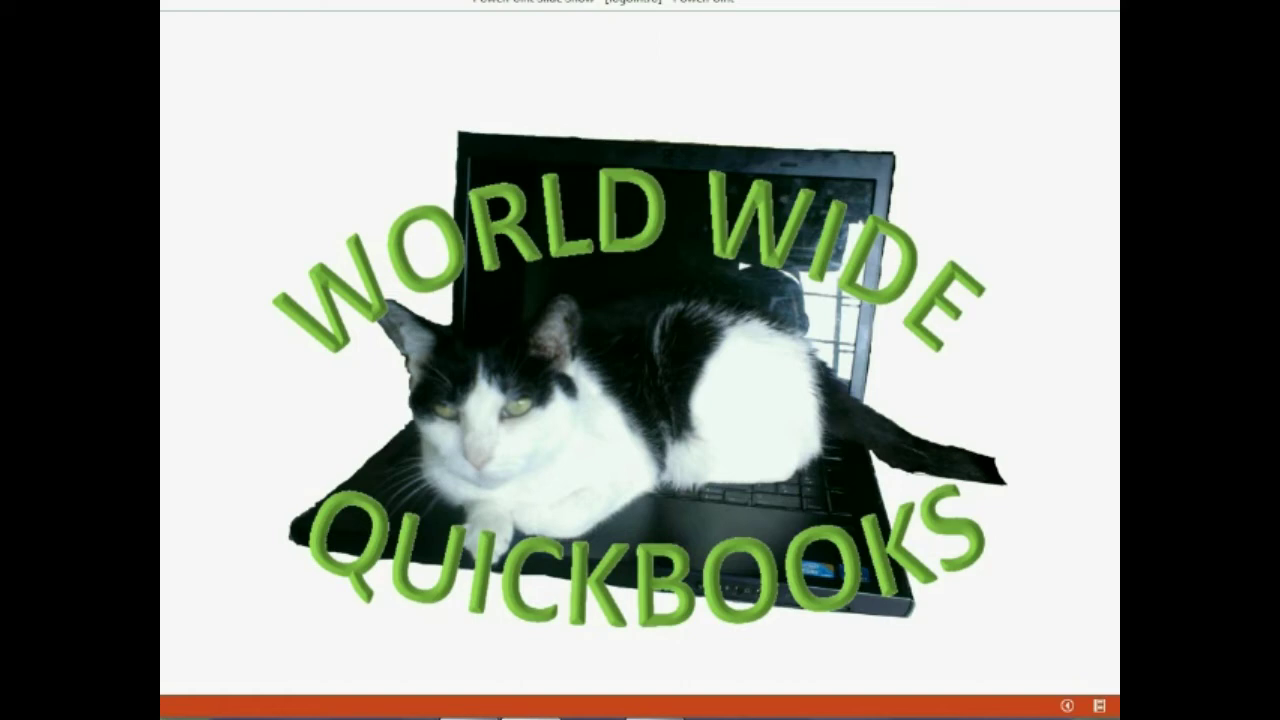
click(1078, 713)
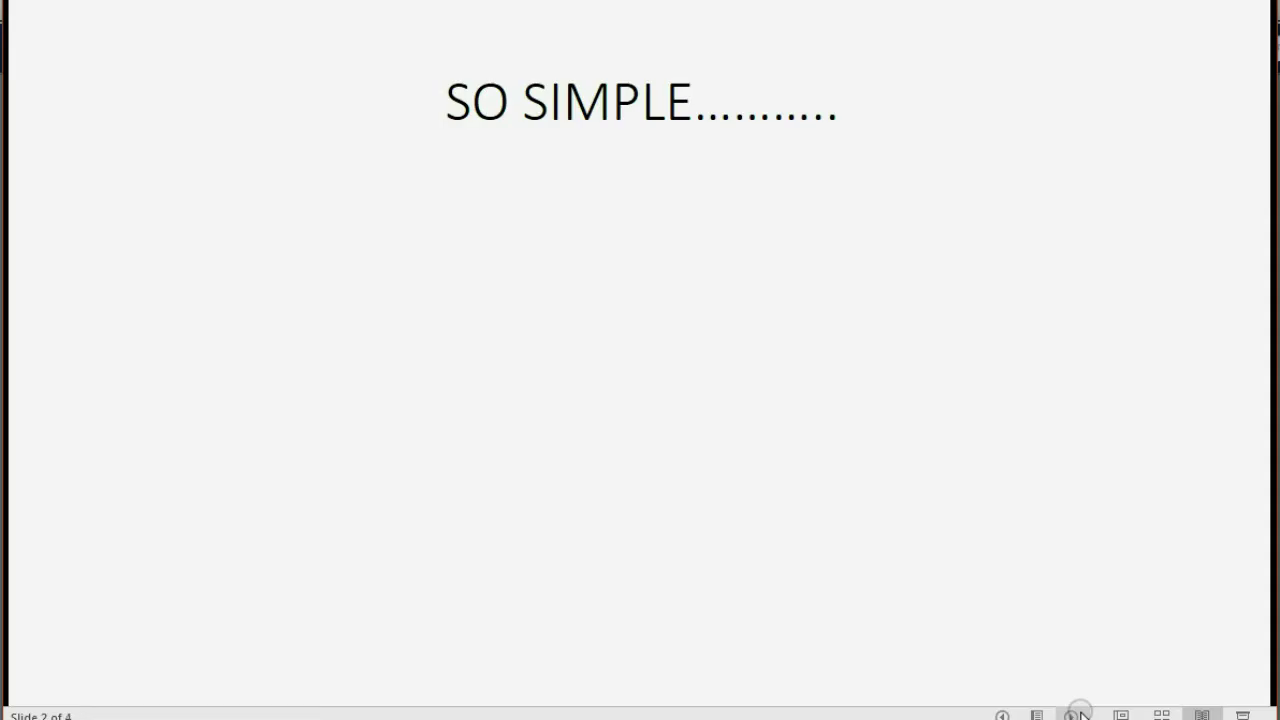
click(1078, 713)
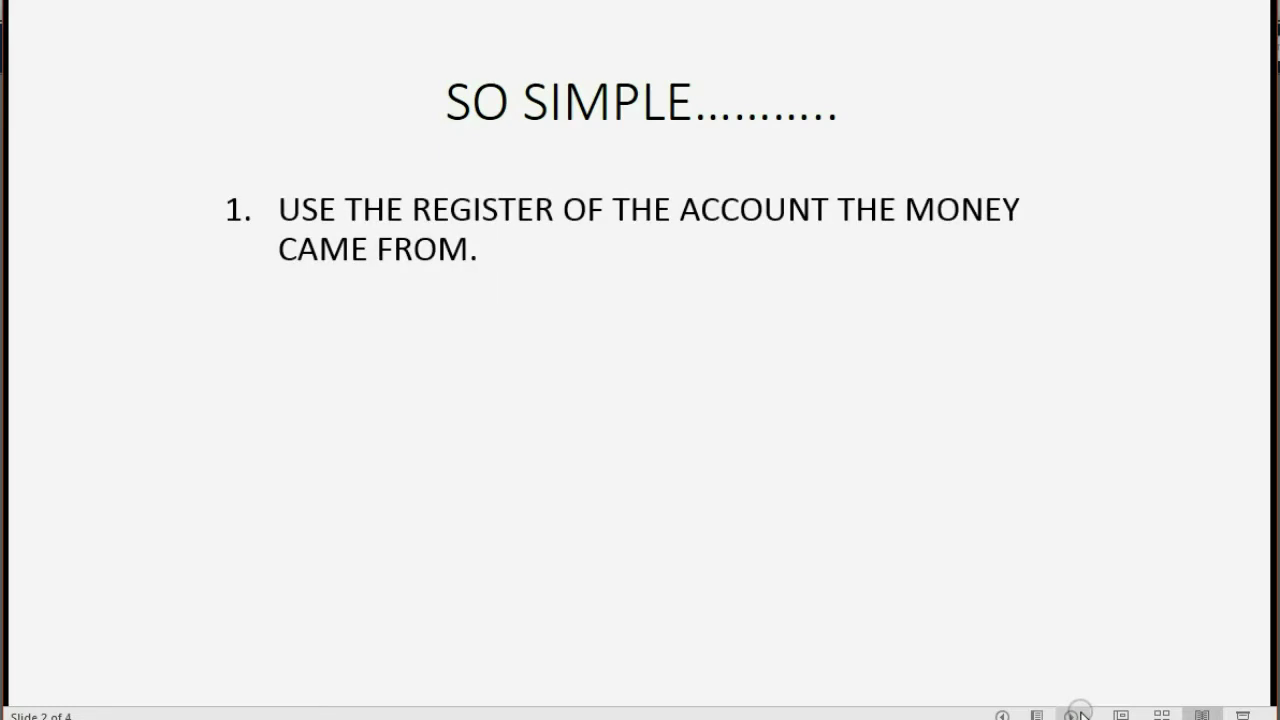
click(1078, 713)
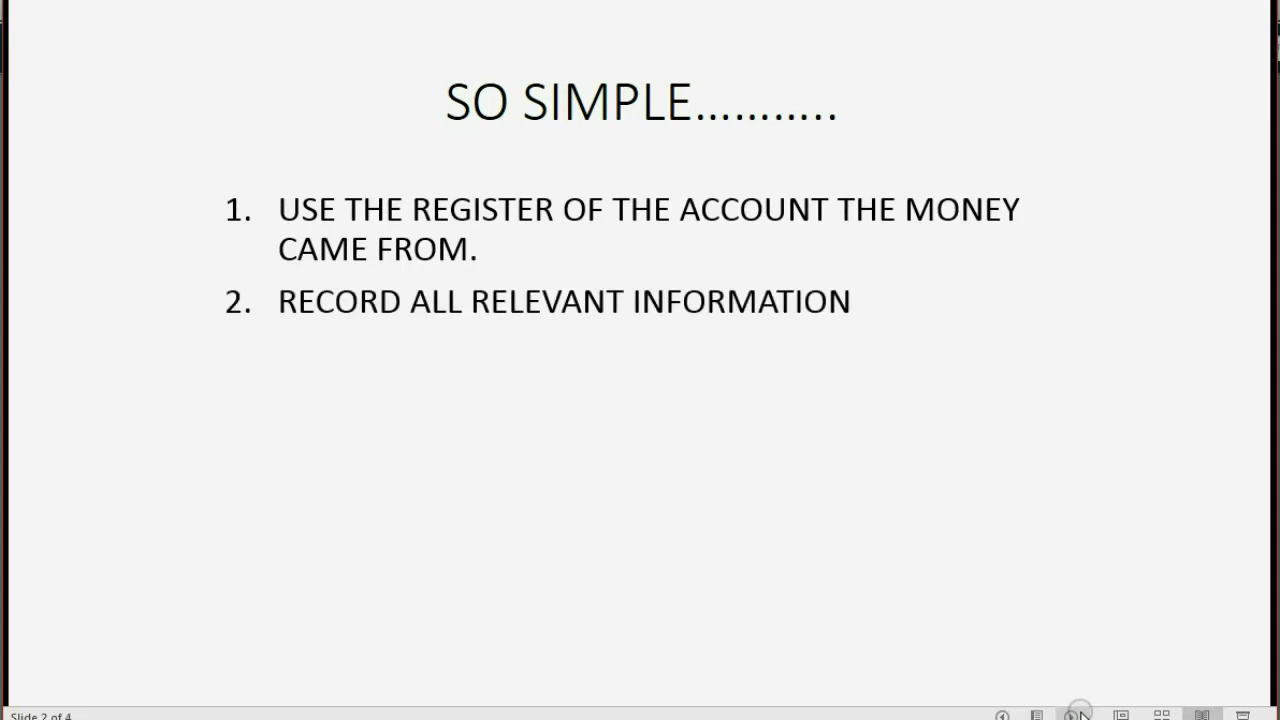
click(1078, 713)
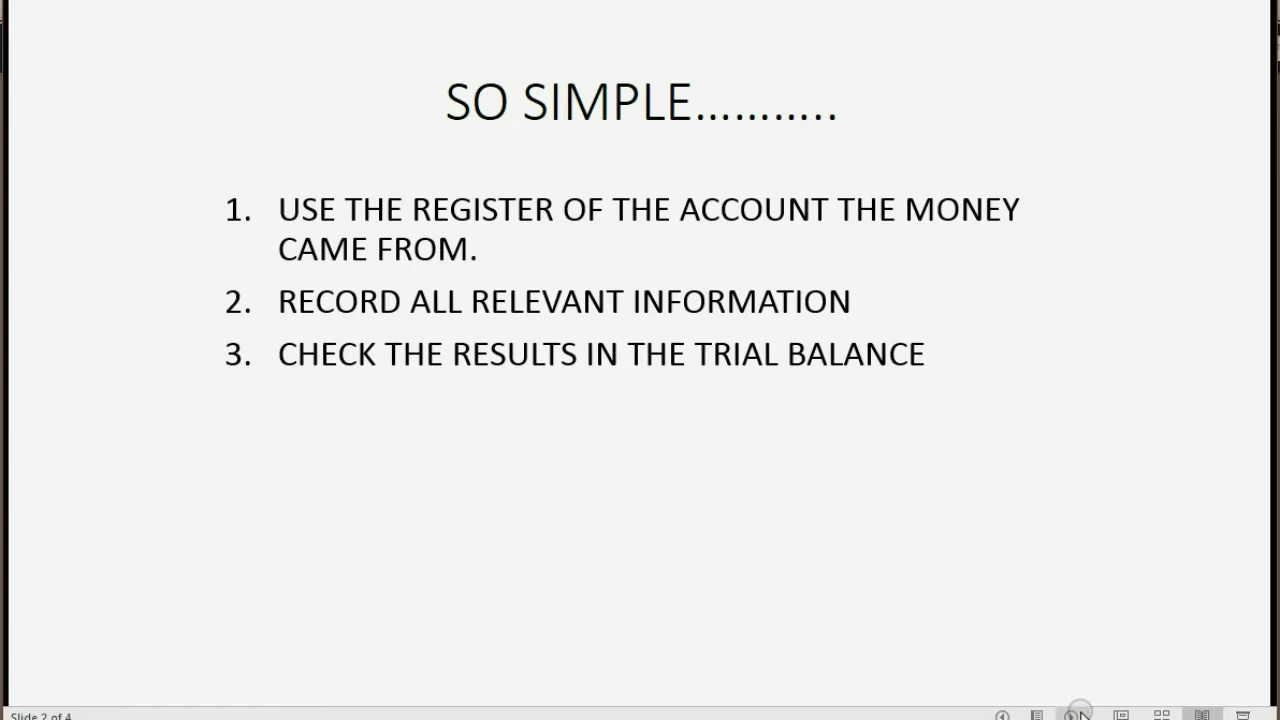
click(1078, 713)
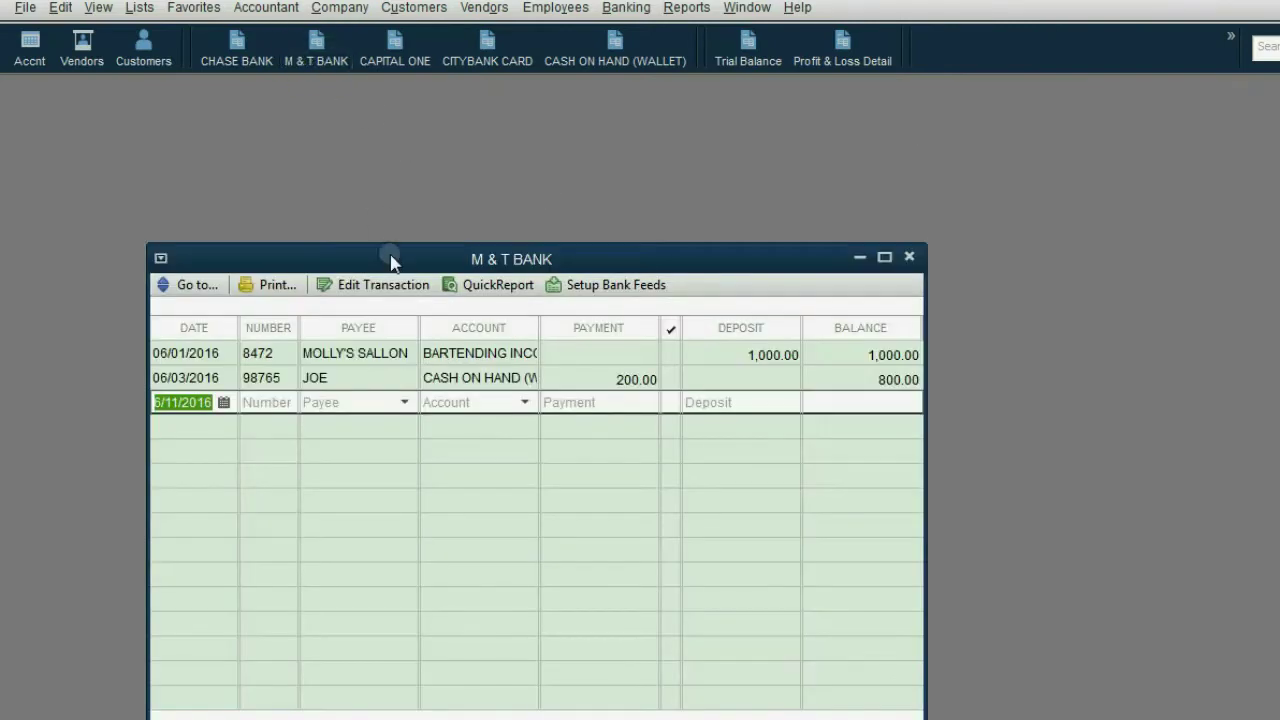
In the M & T BANK register, enter date June 4, 2016, check number 1 and payee VERIZON
drag(390, 262, 427, 169)
click(260, 311)
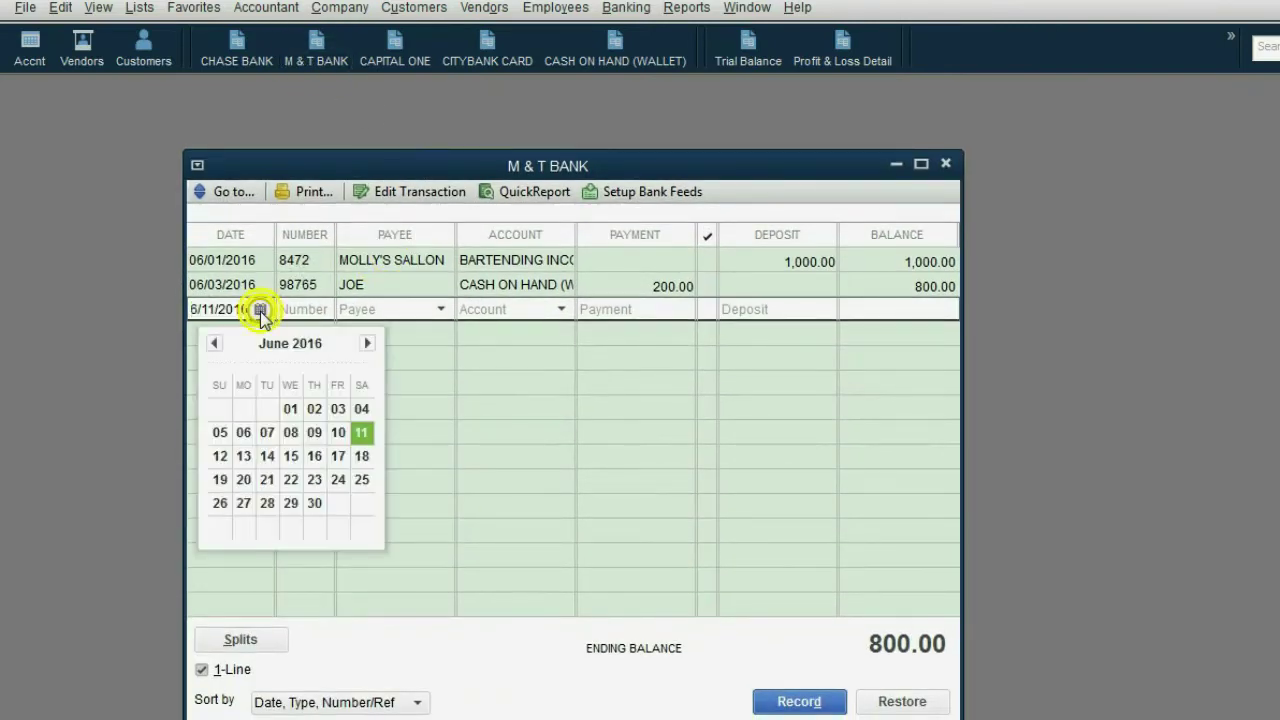
click(361, 409)
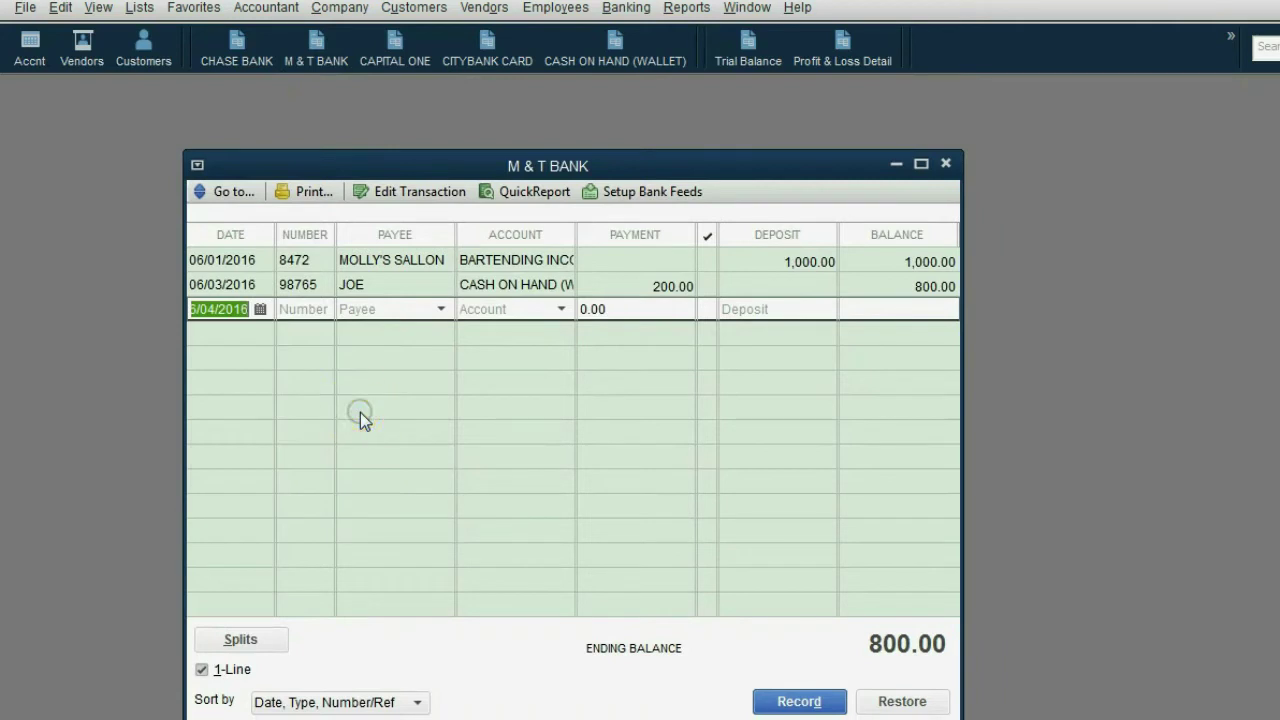
click(313, 310)
text(1)
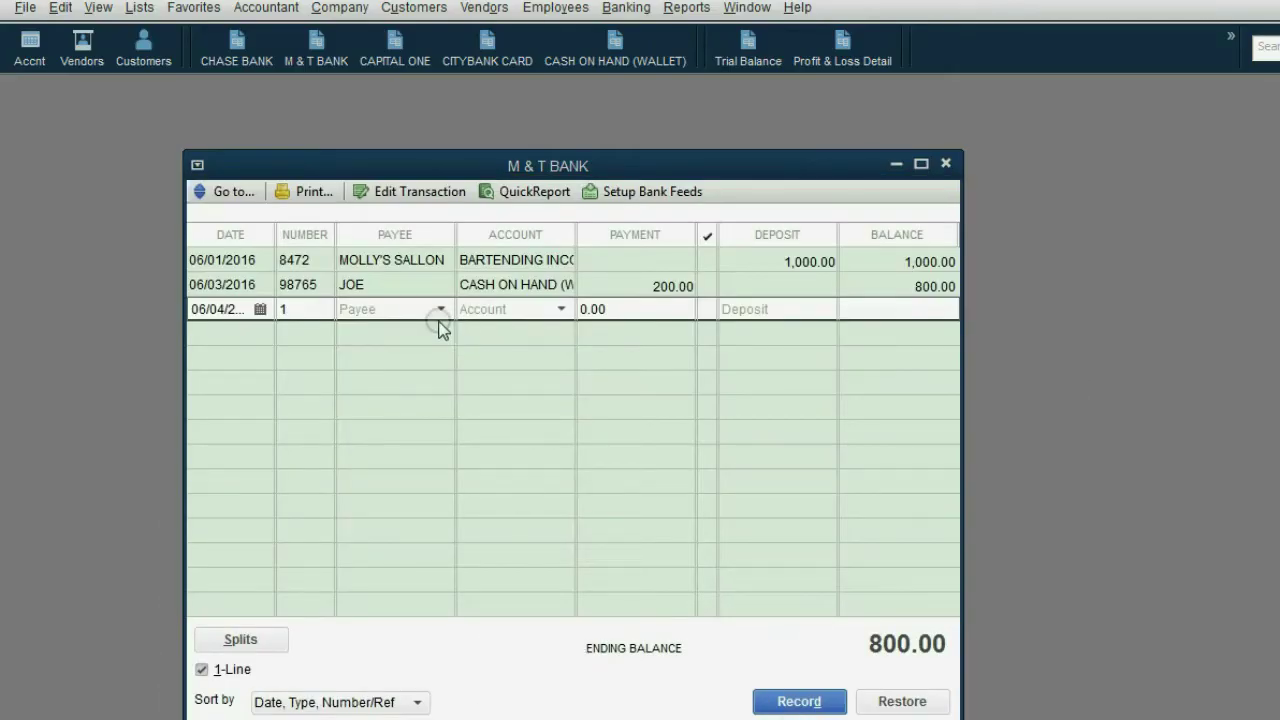
click(441, 310)
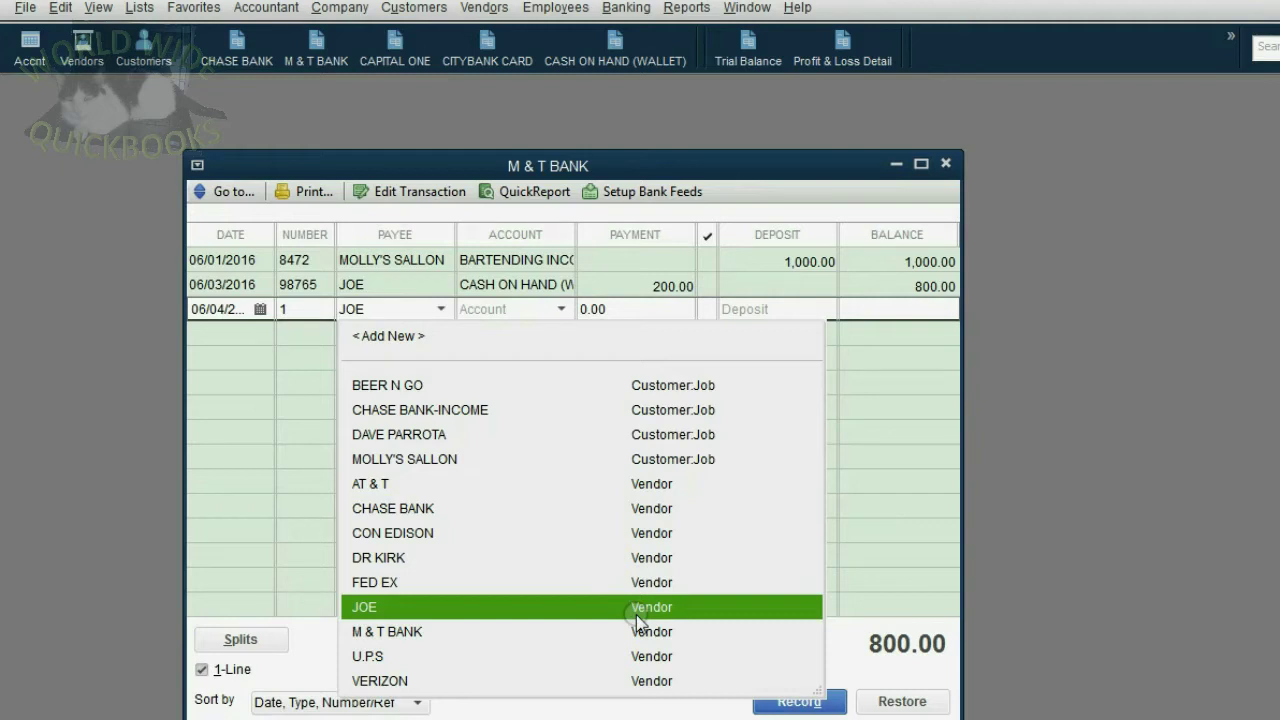
click(654, 678)
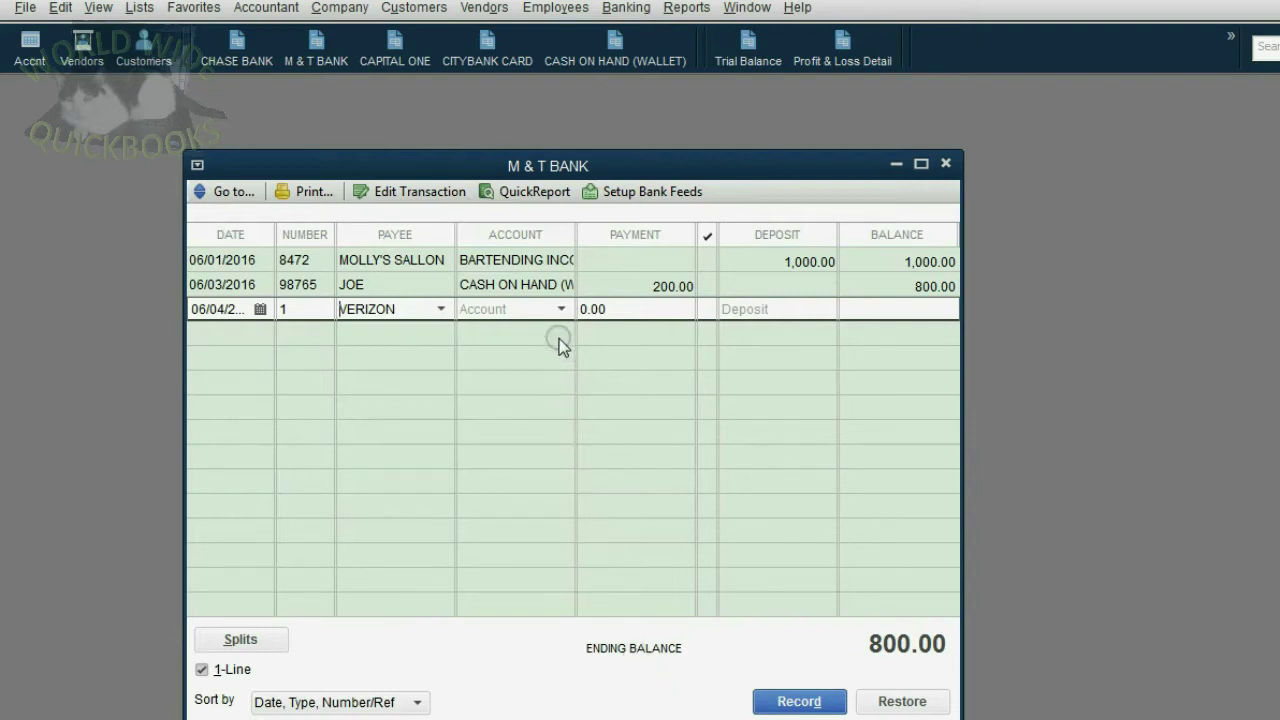
click(560, 312)
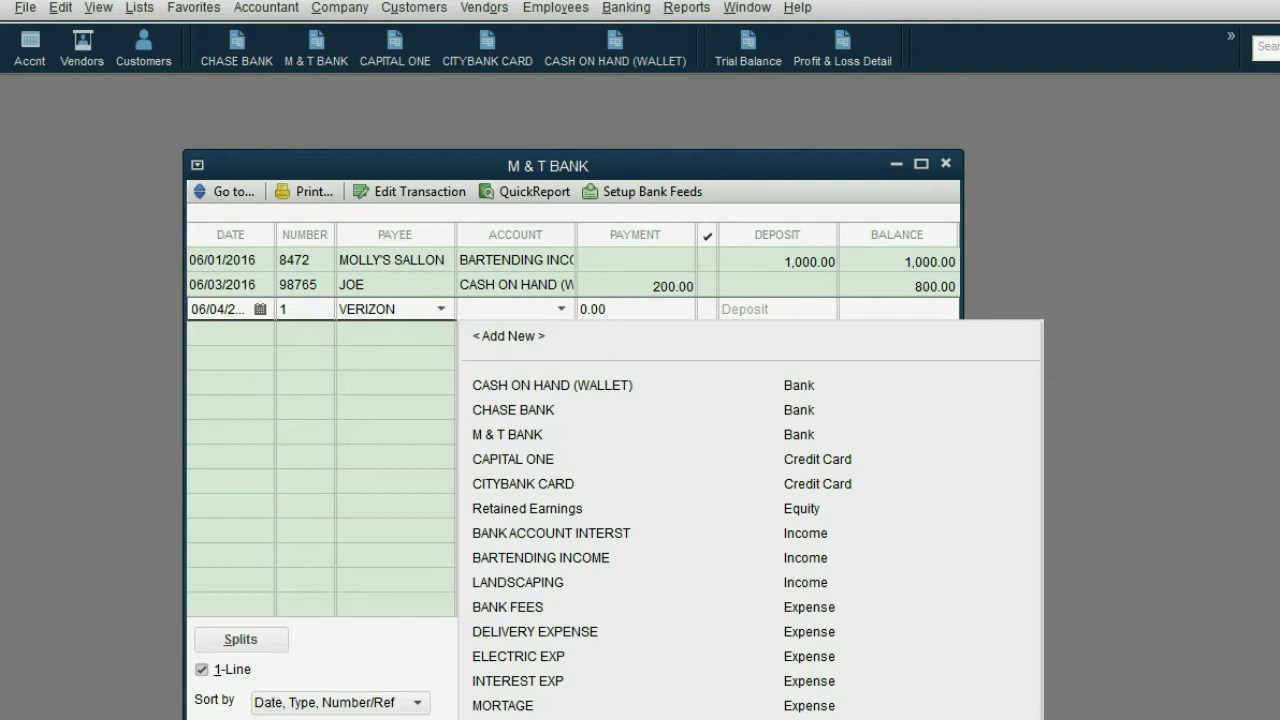
Charge the Verizon check to TELEPHONE EXP for 250.00 and record it
click(563, 714)
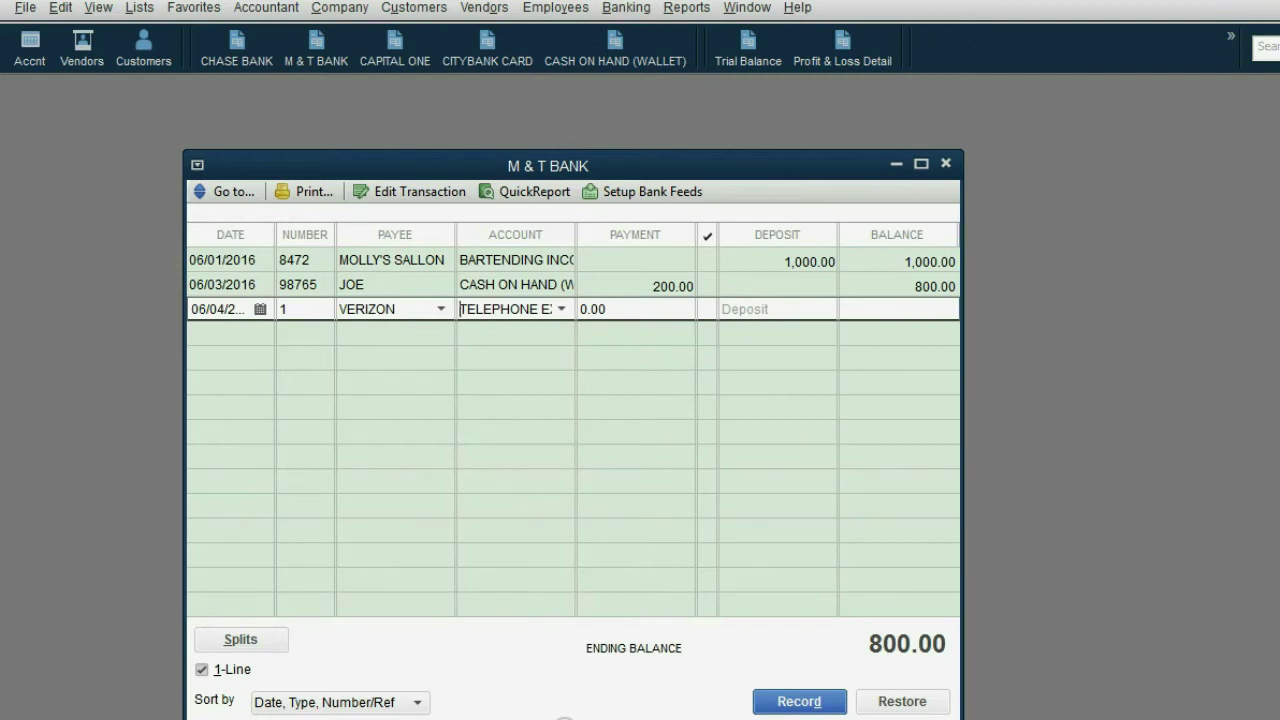
click(638, 310)
drag(634, 312, 583, 311)
drag(606, 309, 578, 309)
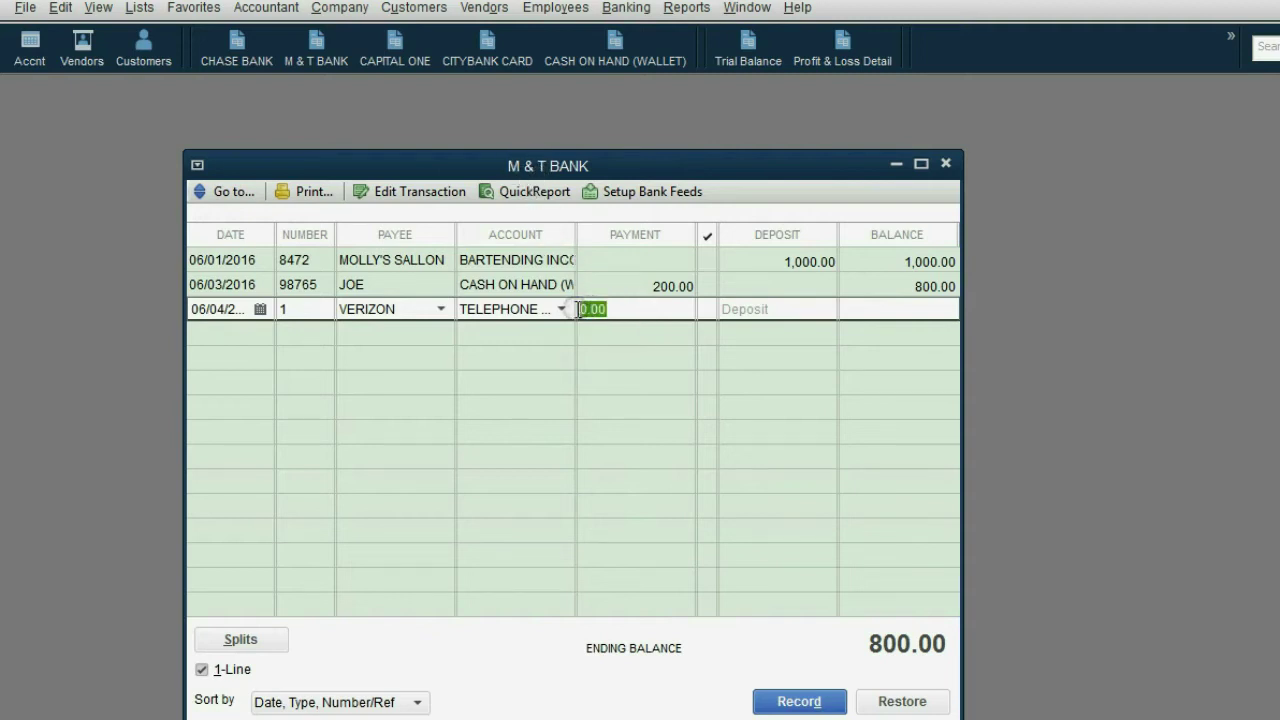
key(alt+Tab)
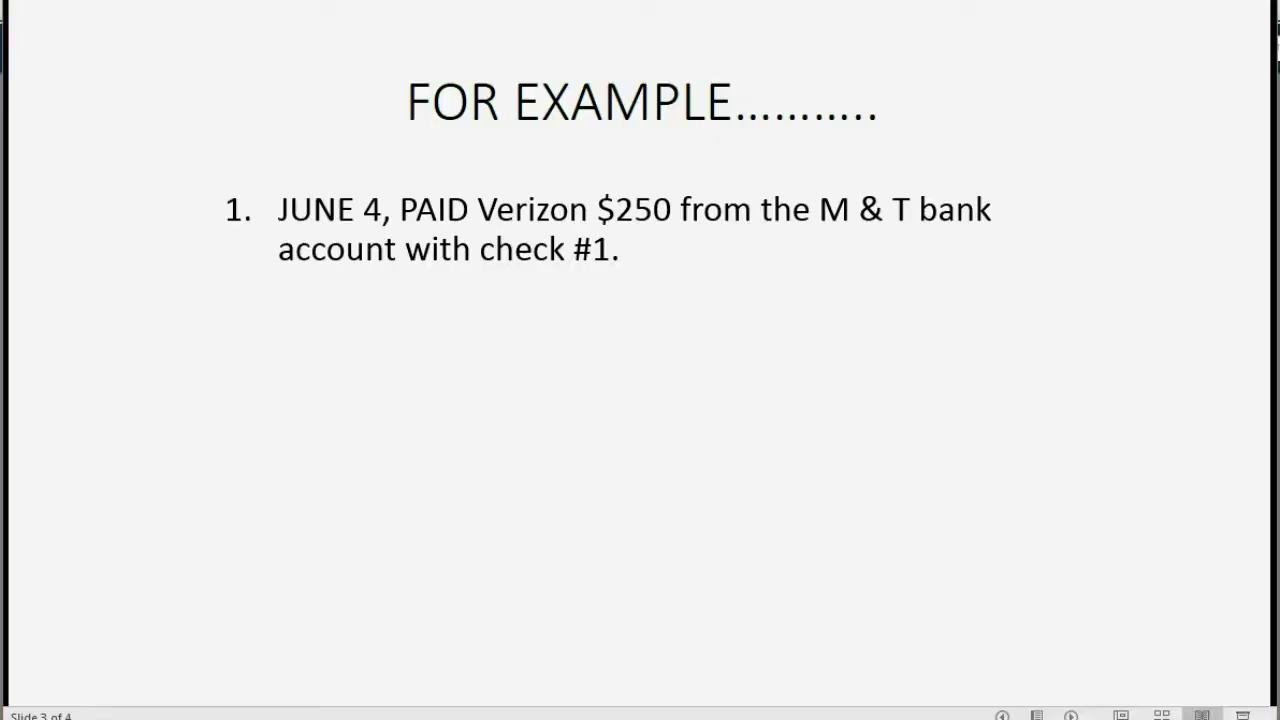
key(alt+Tab)
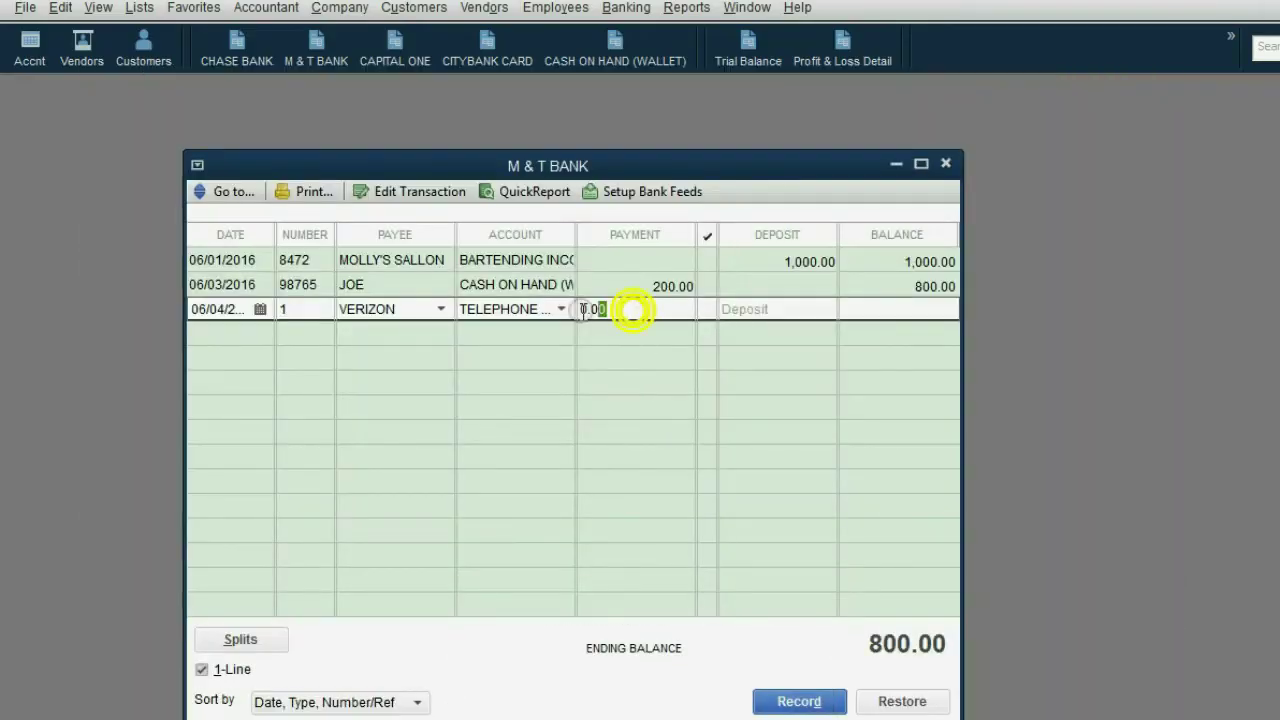
text(25)
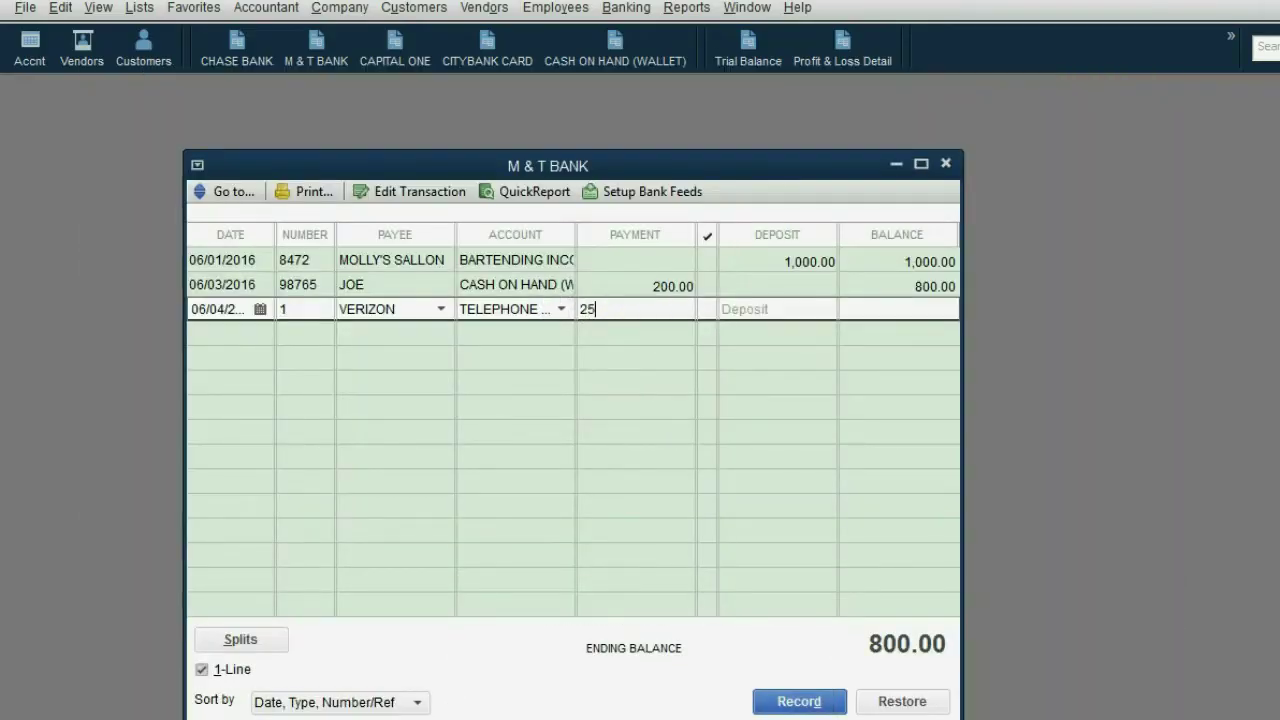
text(0)
click(584, 302)
click(800, 701)
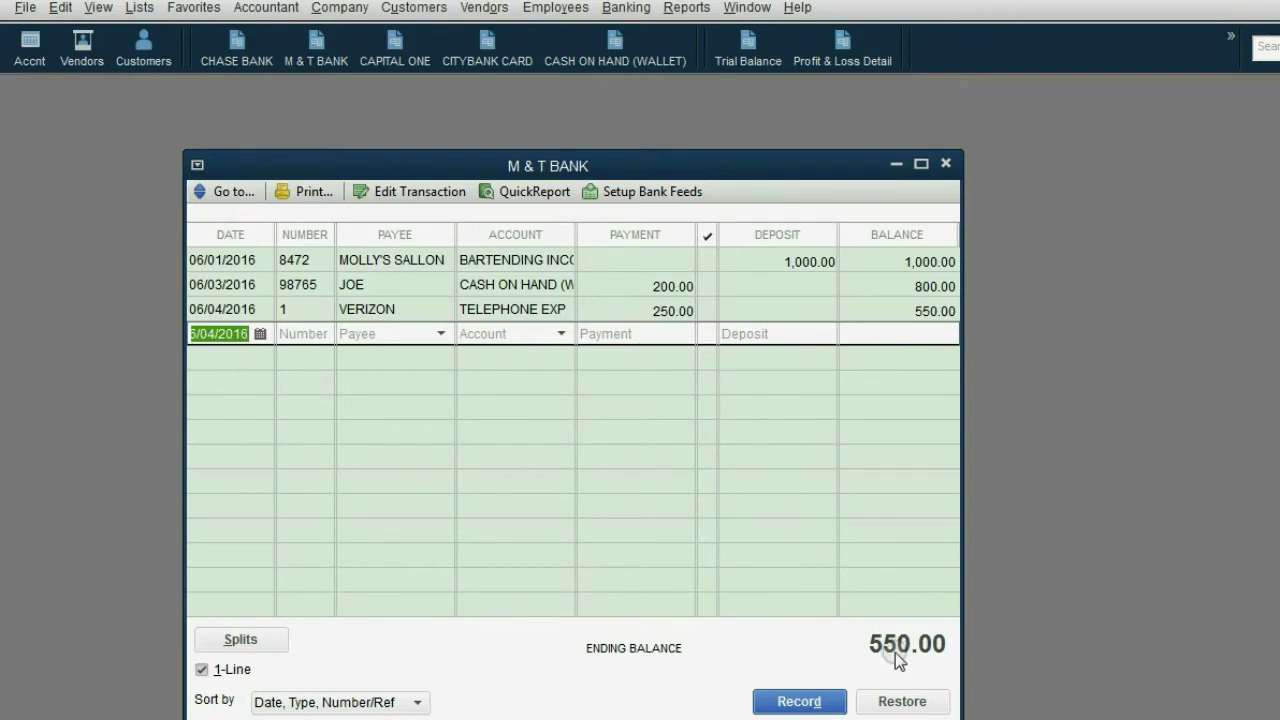
Check M & T BANK at 550.00 in the Trial Balance, then reveal the AT&T $150 example slide
click(748, 52)
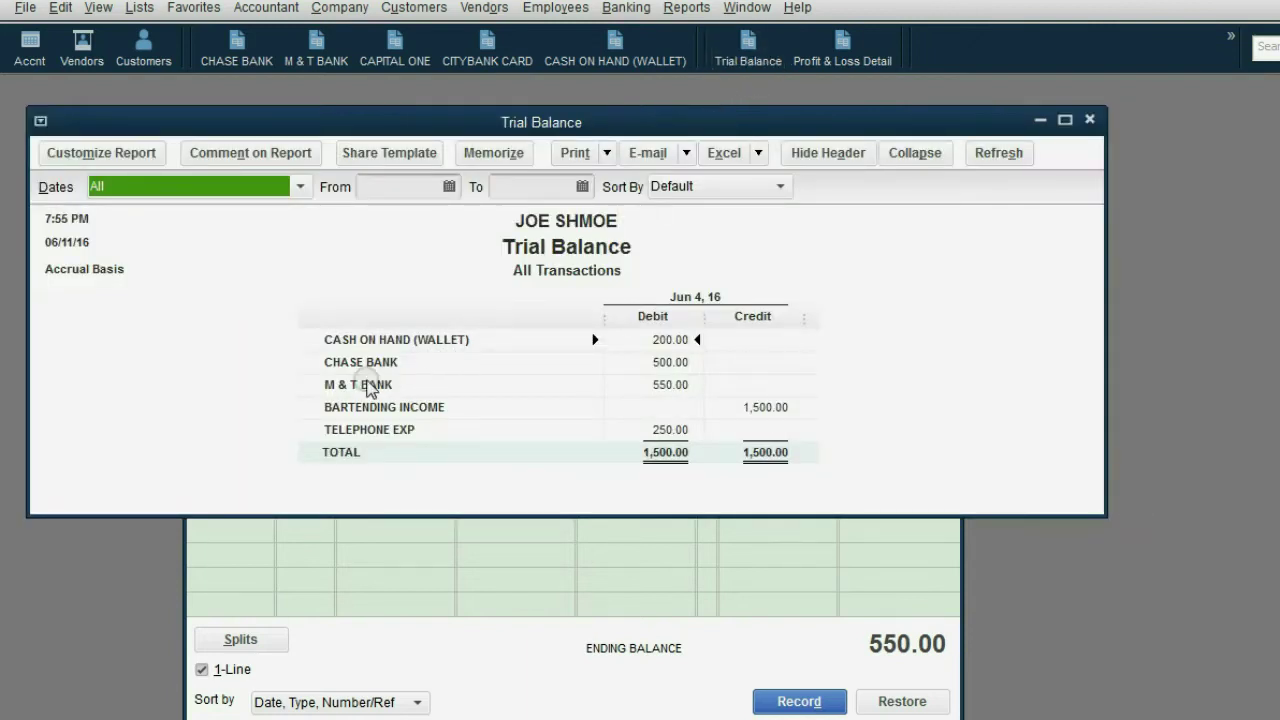
click(367, 382)
click(666, 385)
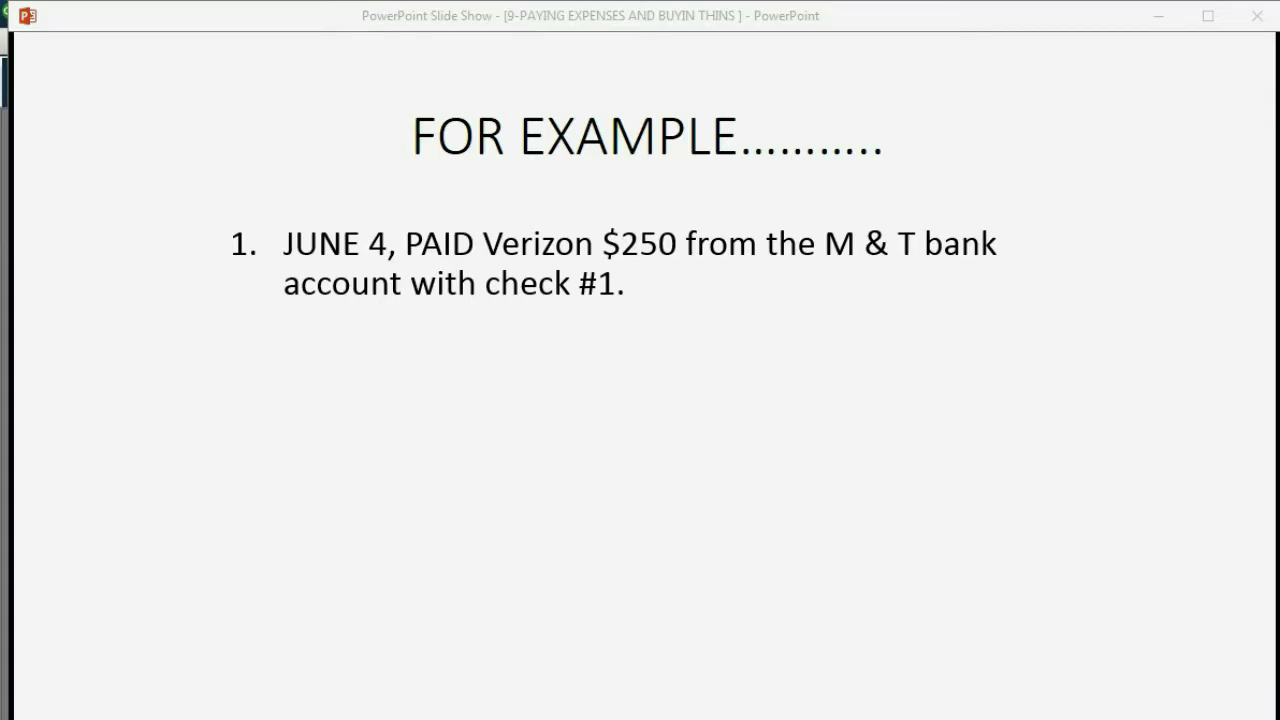
key(Right)
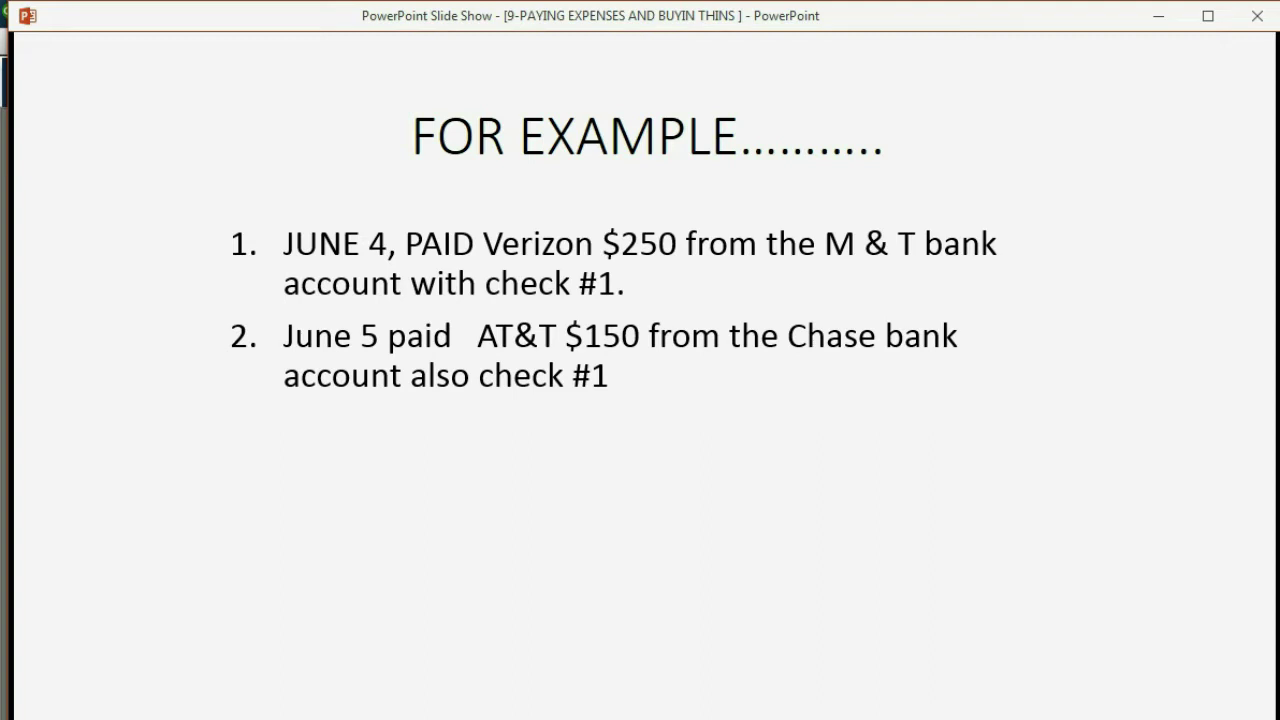
Close the slide show, Trial Balance and M & T BANK register, and open the CHASE BANK register
click(1155, 20)
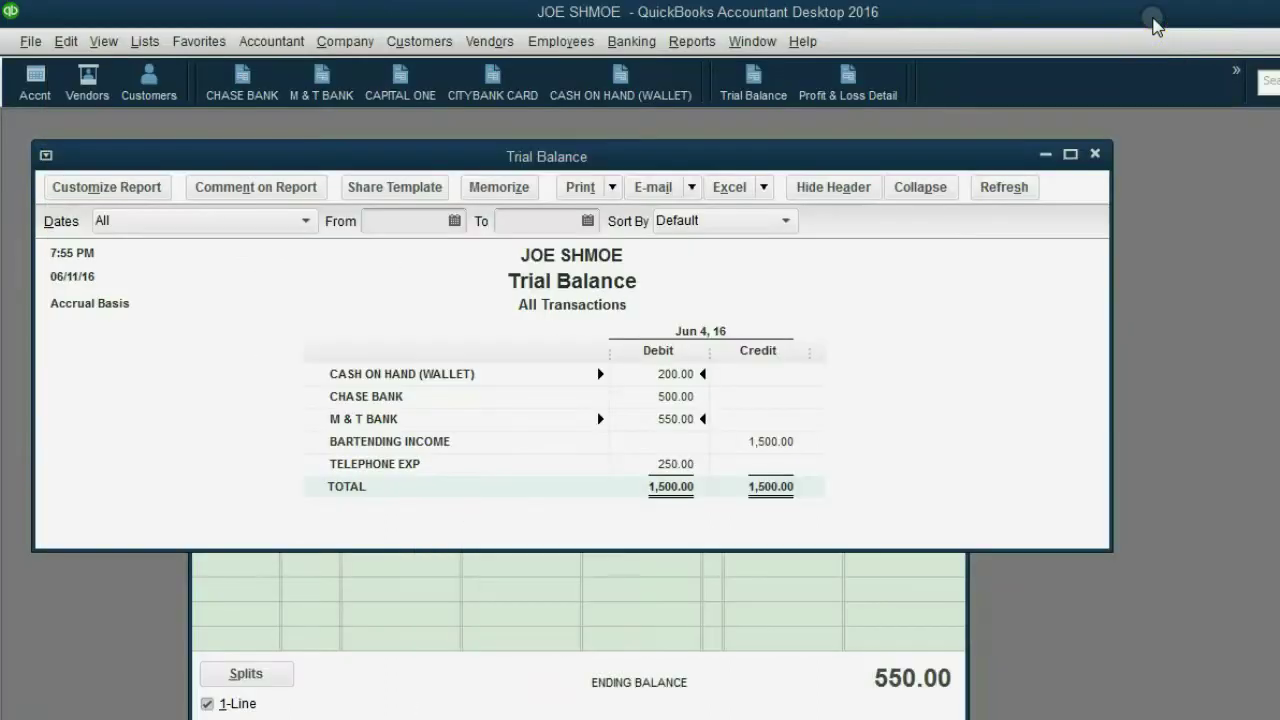
click(1097, 150)
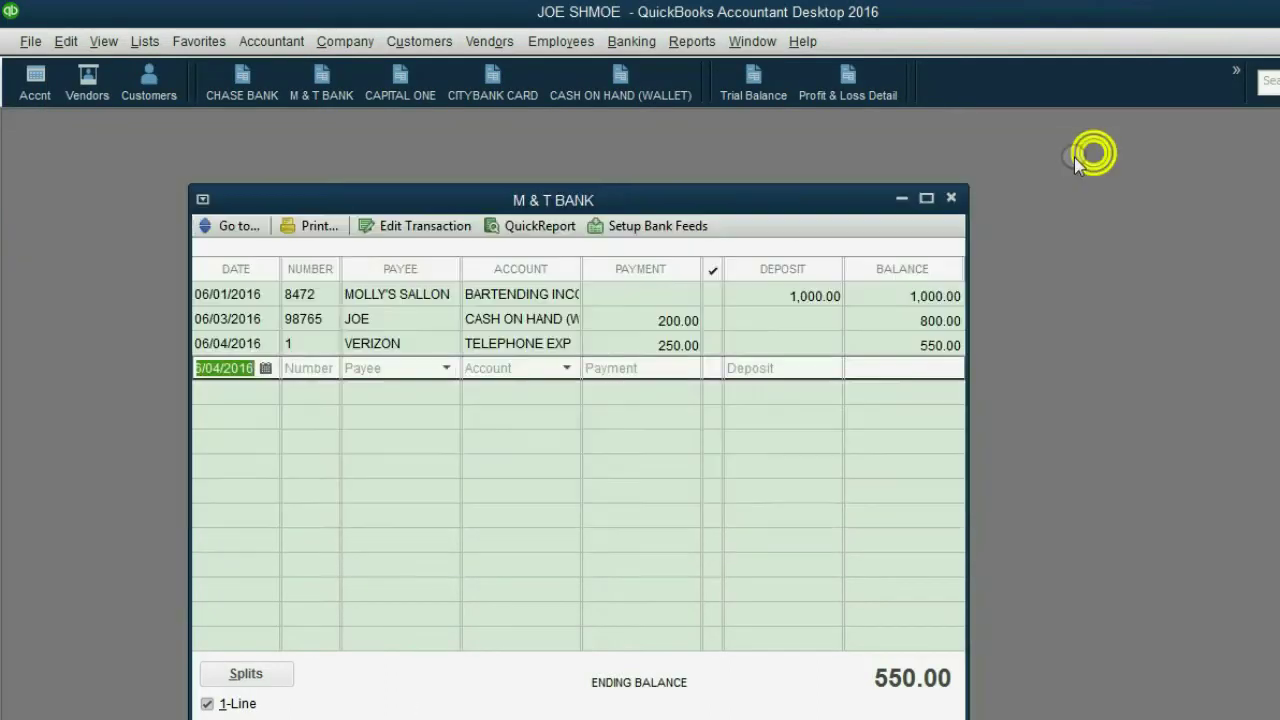
click(954, 197)
click(268, 86)
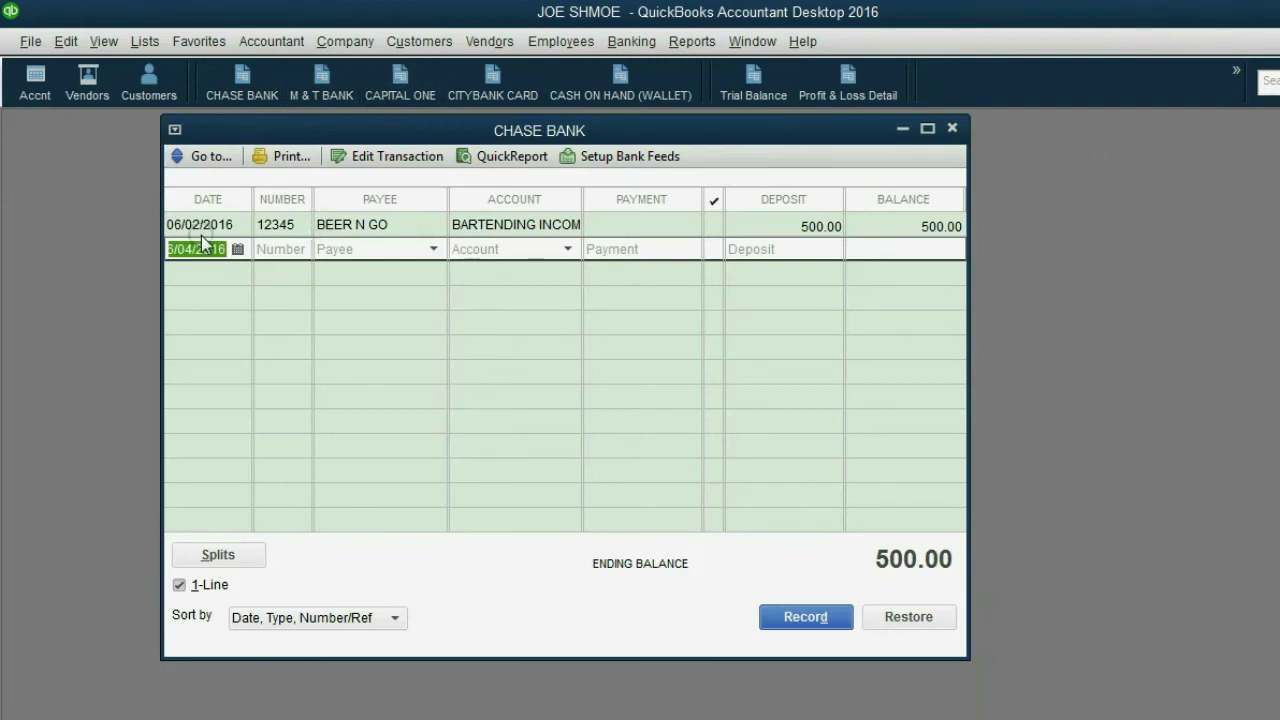
Start a Chase entry dated 06/05/2016, check number 1, payable to AT & T
click(238, 249)
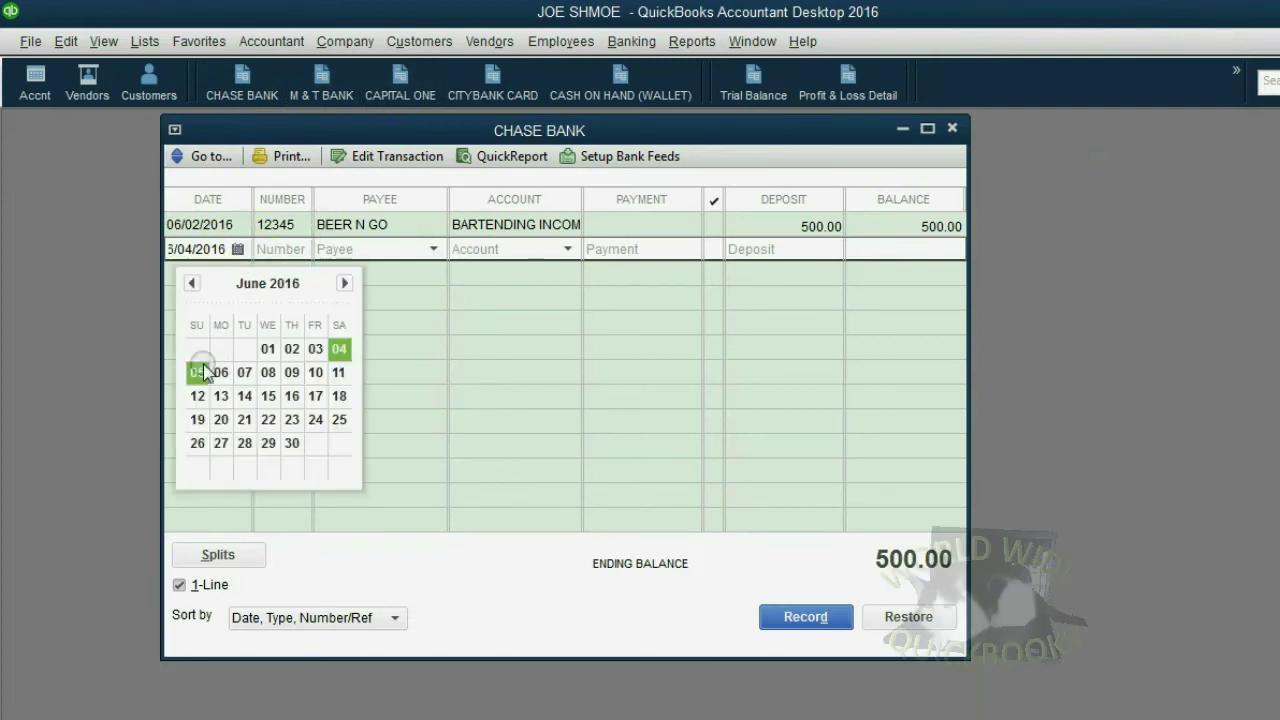
click(198, 372)
click(286, 249)
text(1)
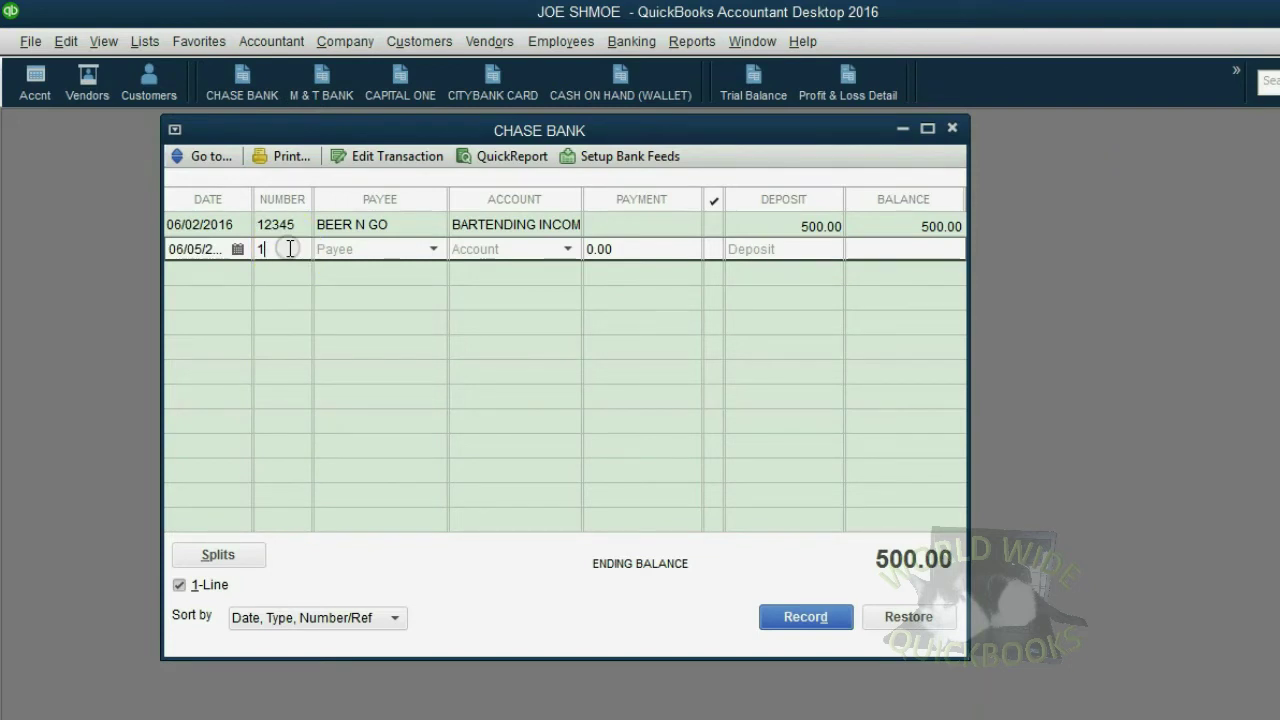
click(432, 249)
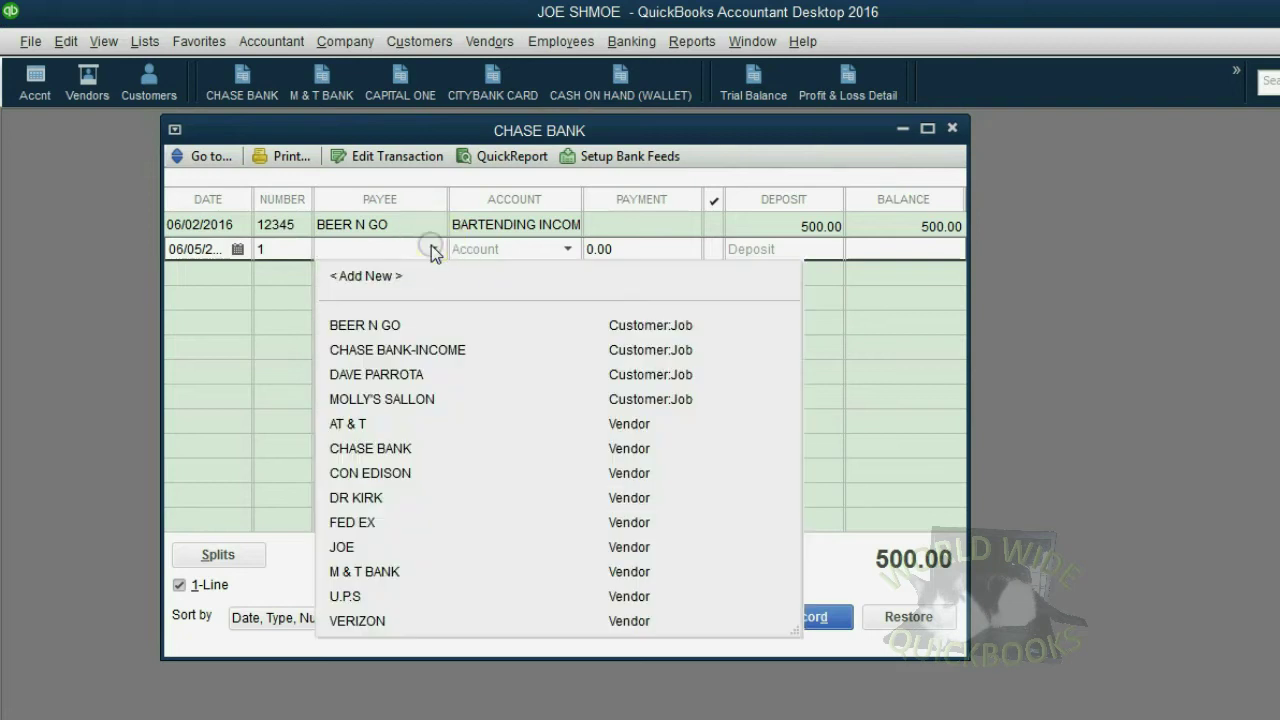
click(366, 425)
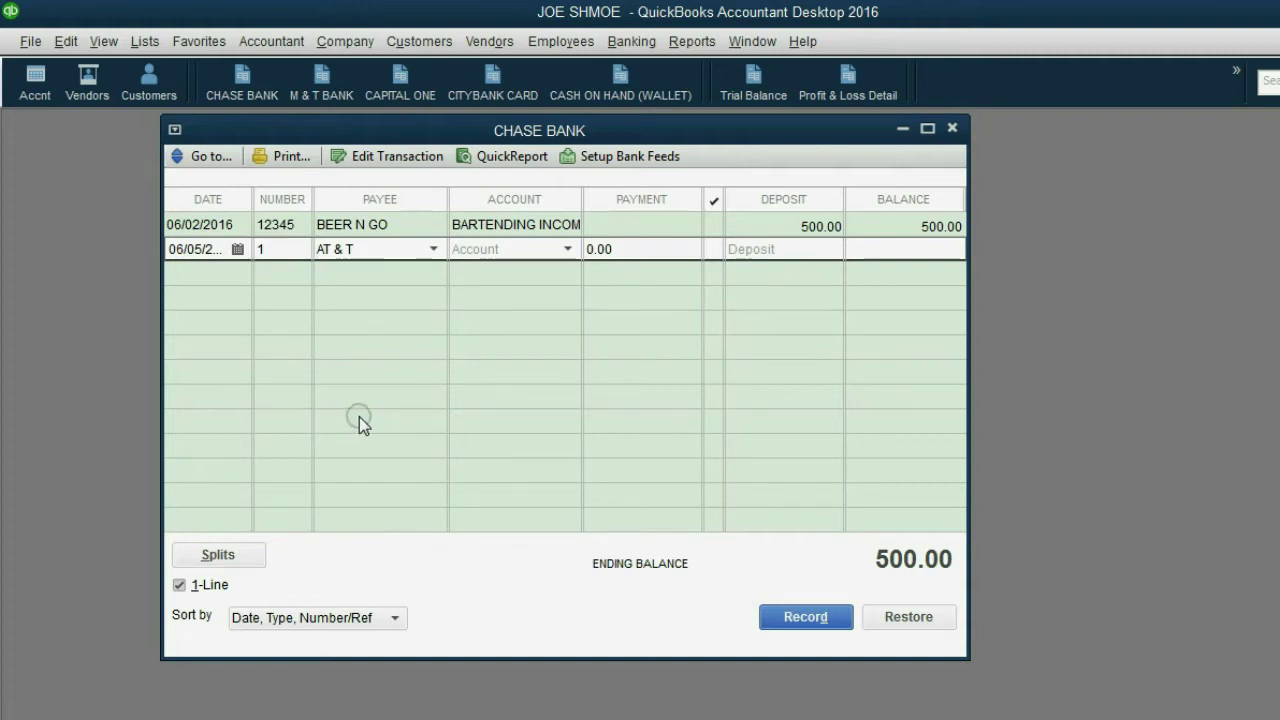
Charge the AT & T check to TELEPHONE EXP for 150.00 and record it
click(566, 249)
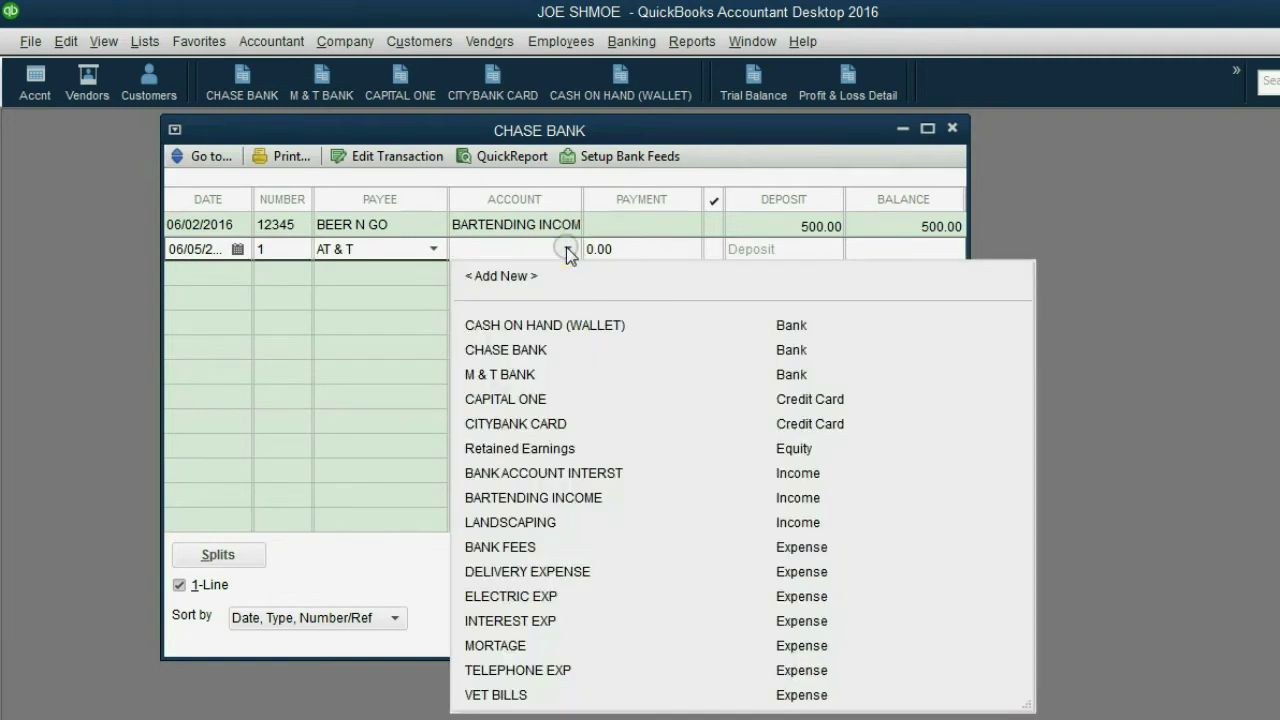
click(546, 670)
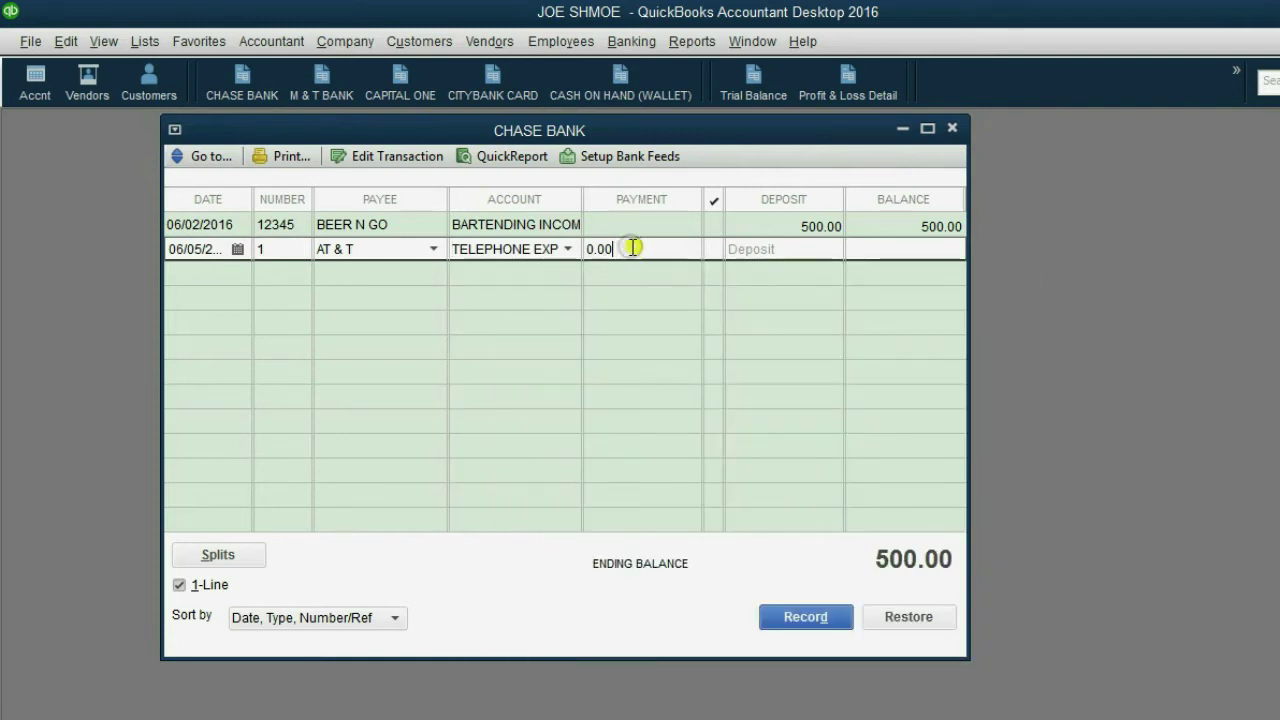
drag(634, 249, 576, 255)
text(15)
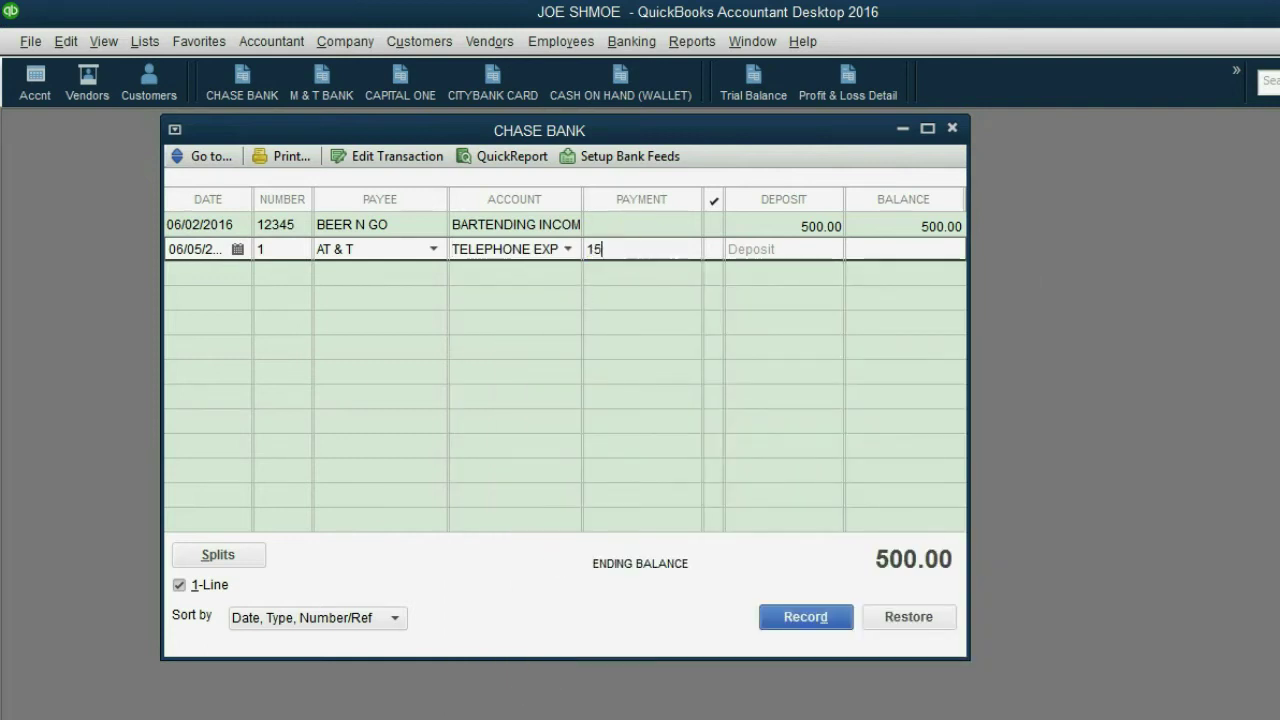
text(0)
key(Tab)
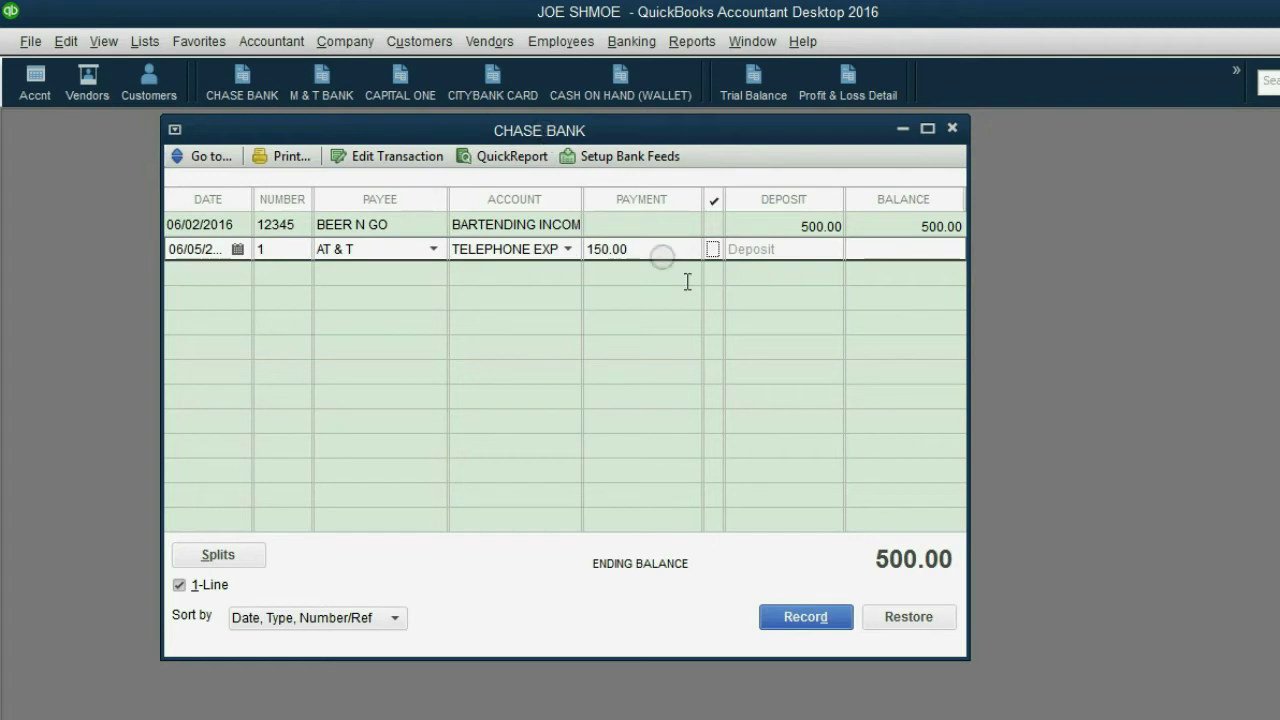
click(818, 617)
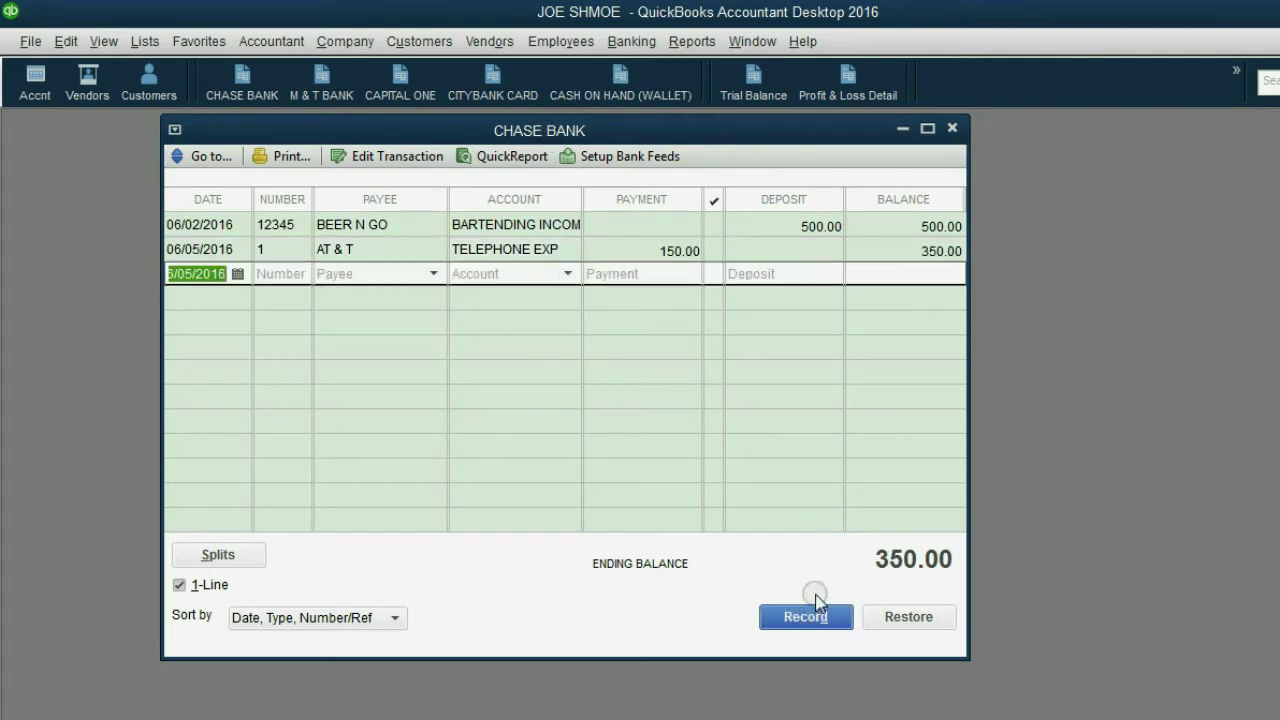
Open the Trial Balance showing CHASE BANK at 350.00 and TELEPHONE EXP at 400.00
click(614, 132)
click(753, 90)
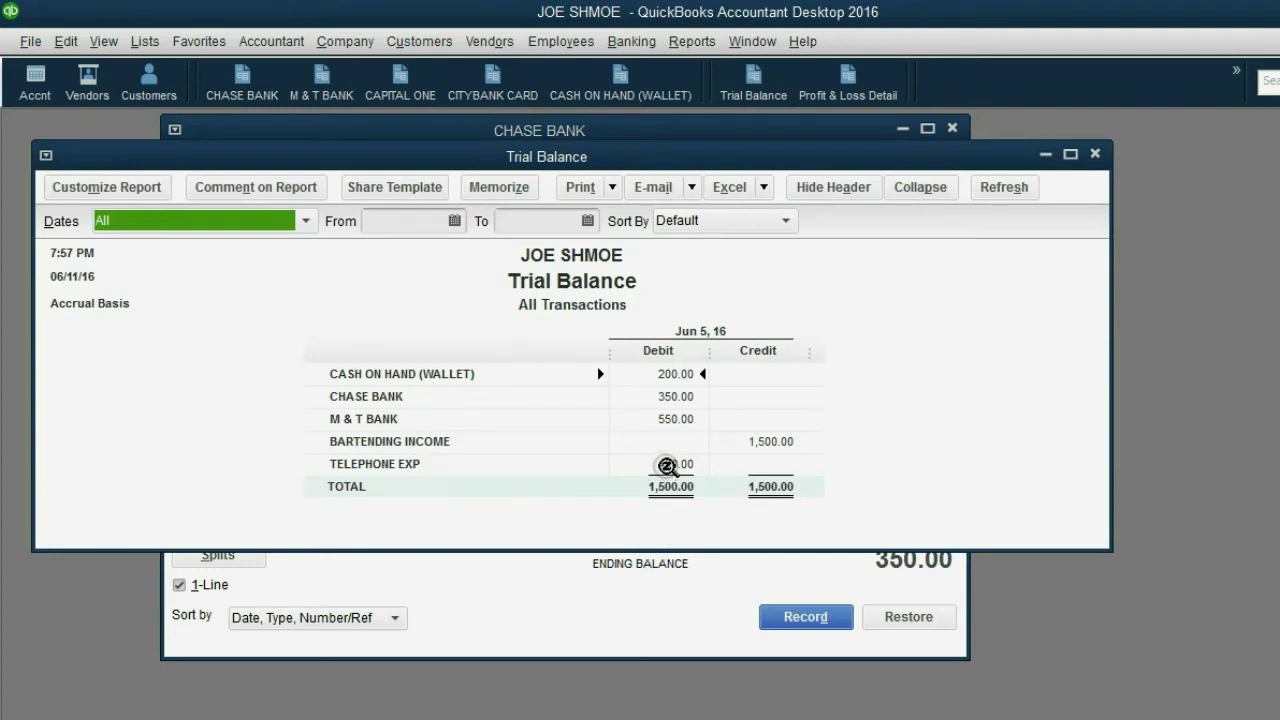
double_click(667, 466)
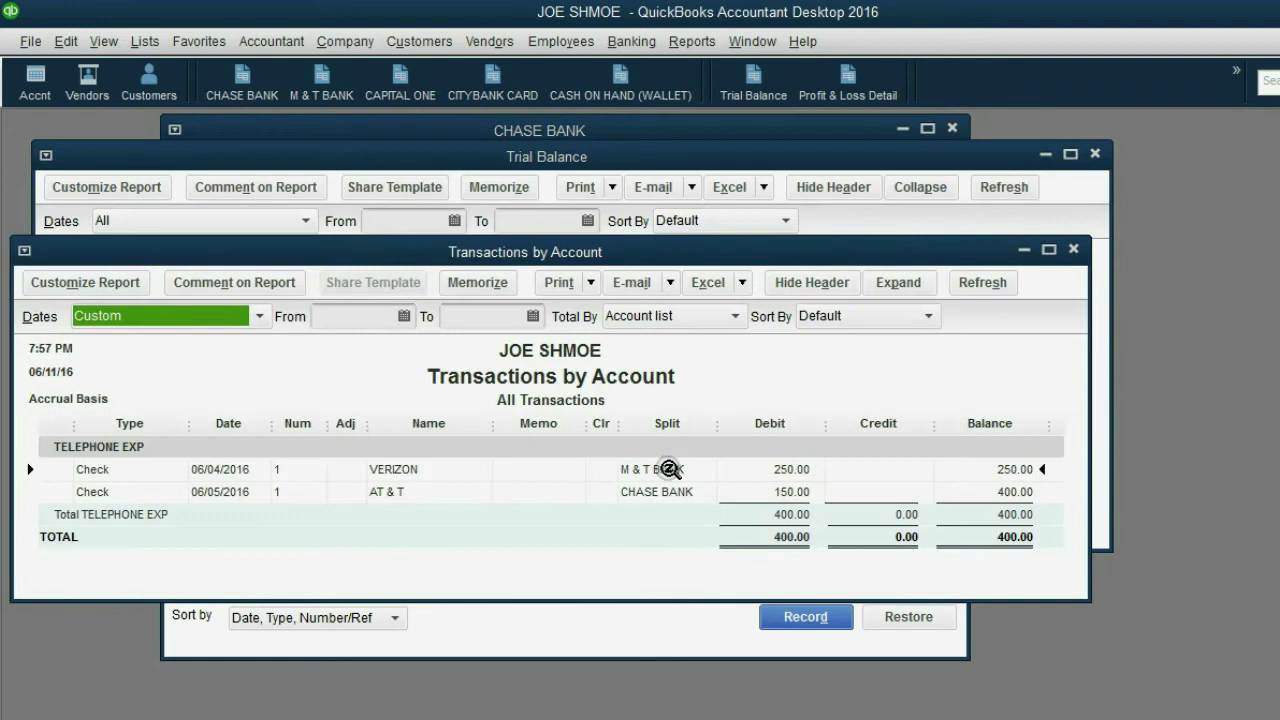
click(401, 472)
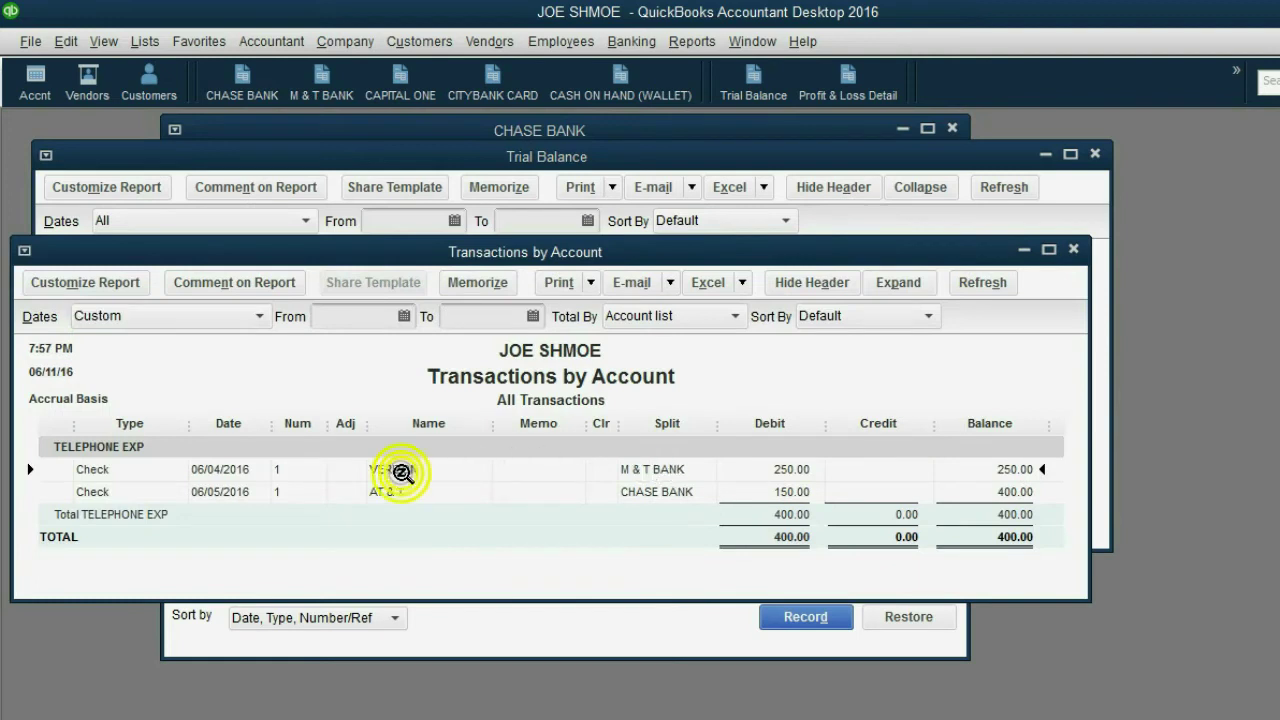
click(734, 472)
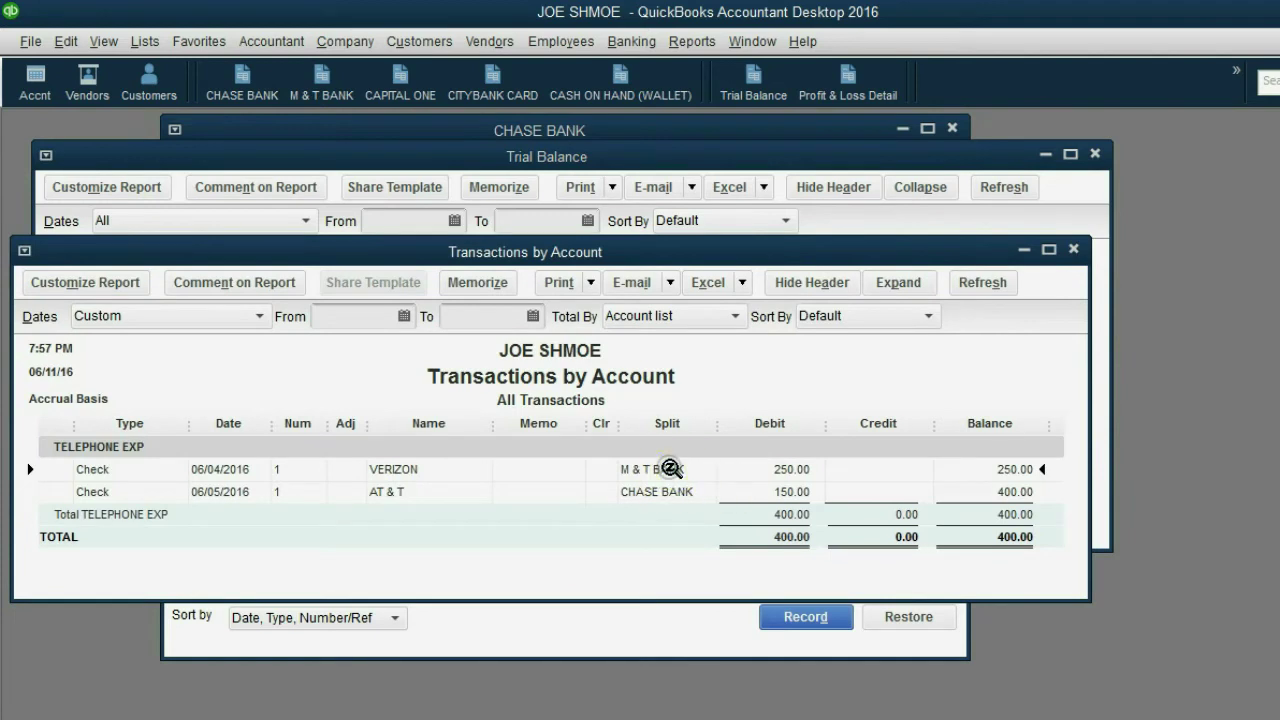
click(389, 500)
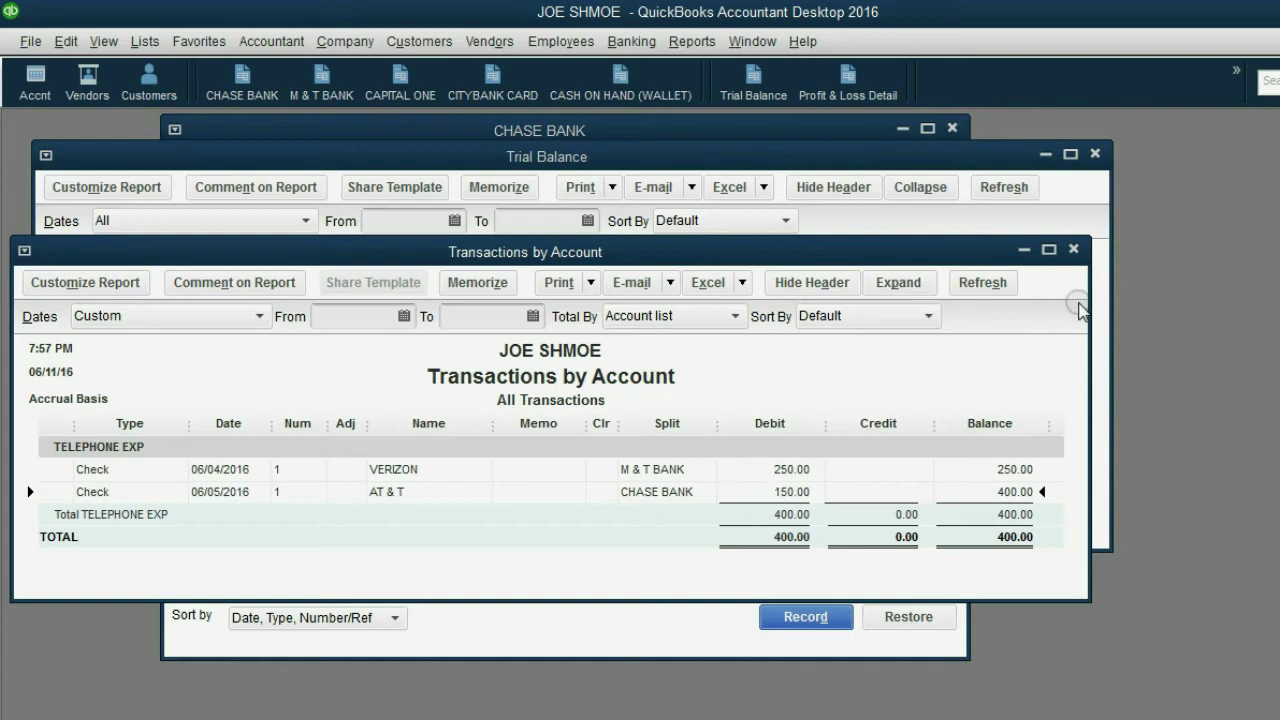
click(1074, 250)
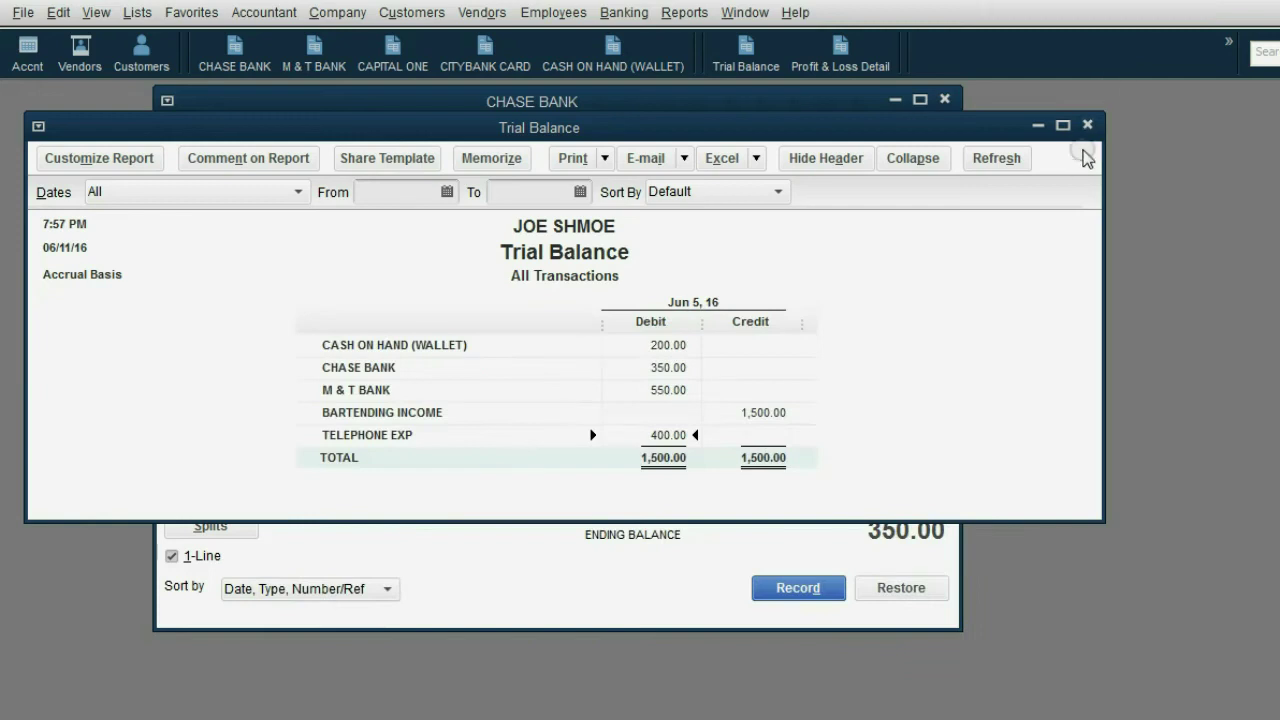
Close the Trial Balance and Chase register, and open the CASH ON HAND (WALLET) register
click(1087, 125)
click(949, 98)
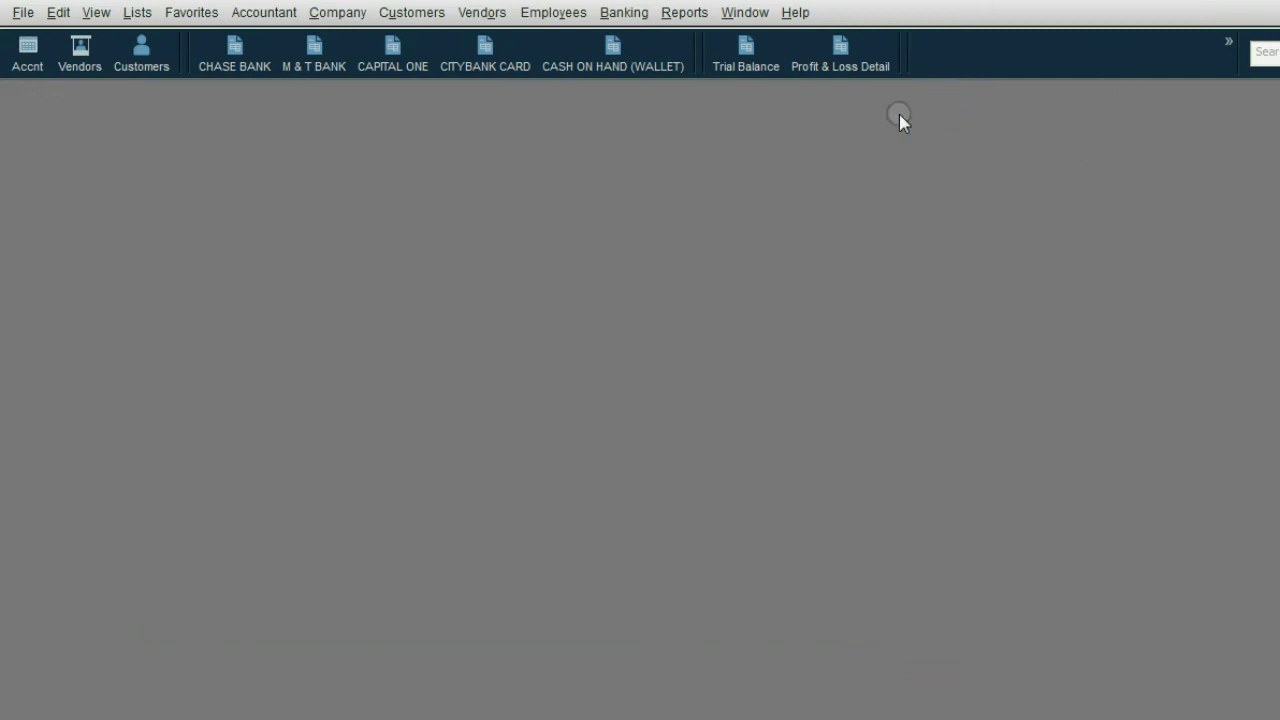
click(589, 60)
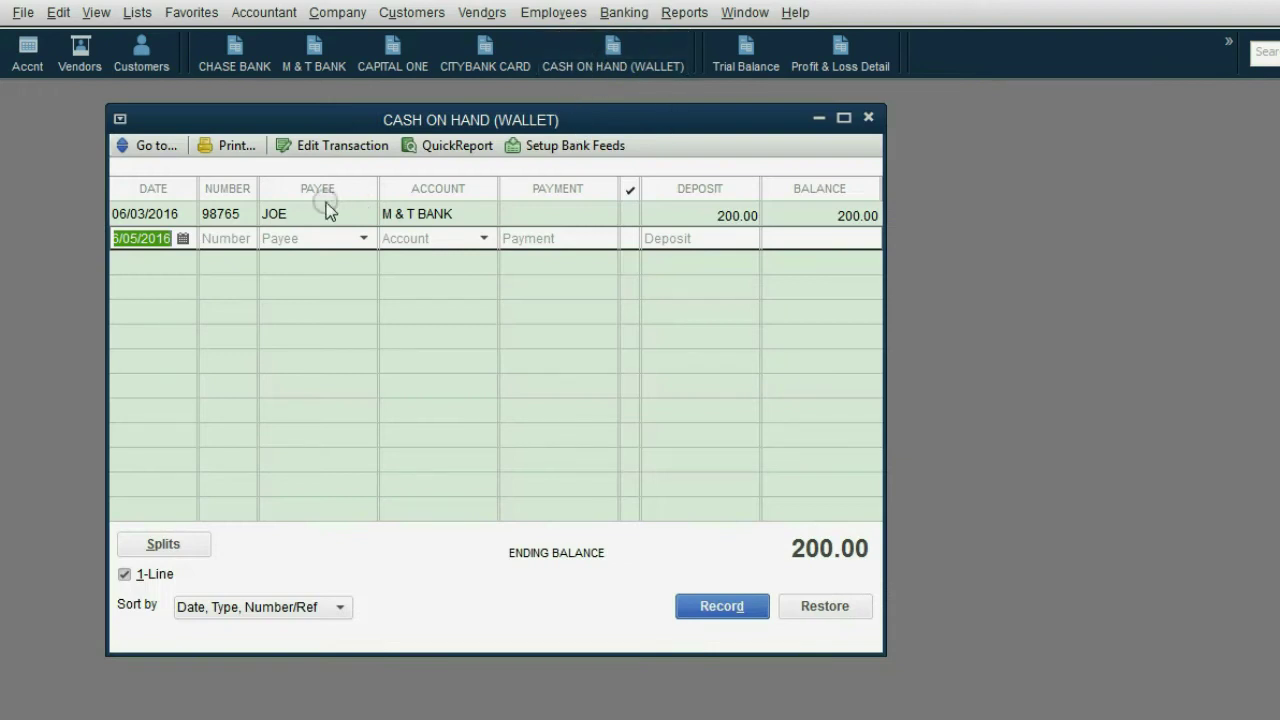
Date the new wallet entry June 6, 2016 with check number 55667
click(182, 238)
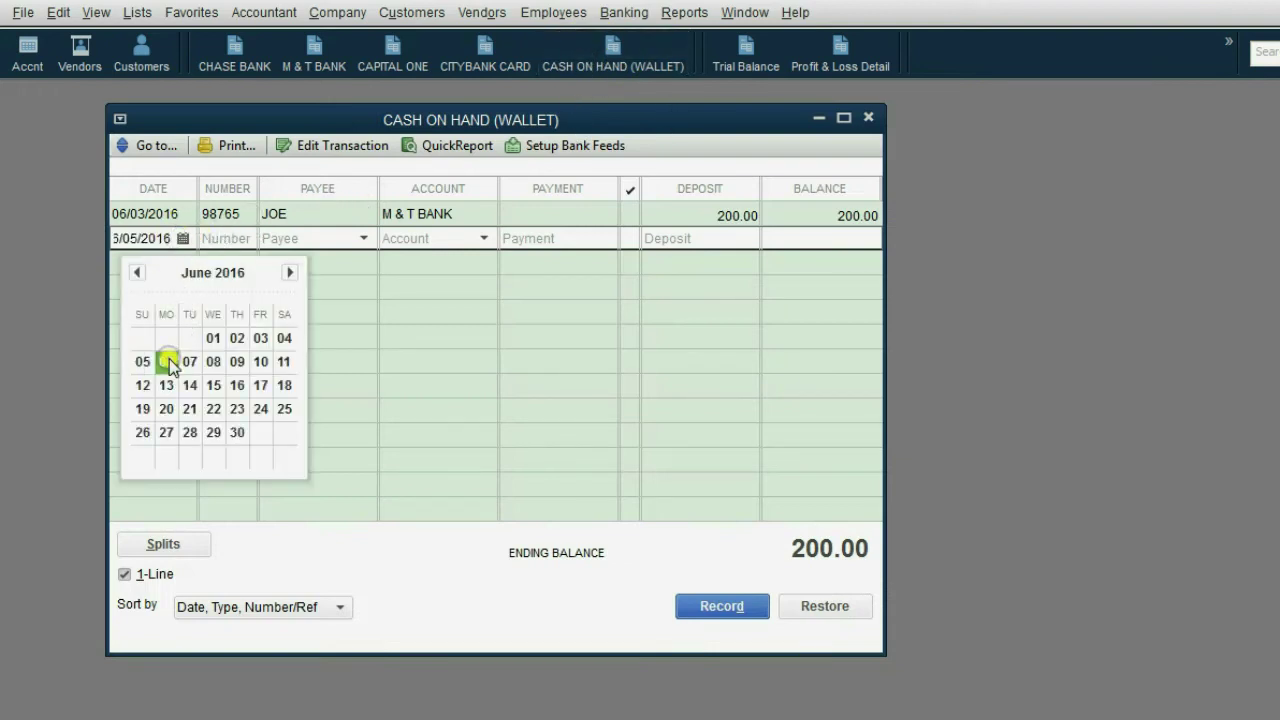
click(167, 361)
click(214, 241)
text(1)
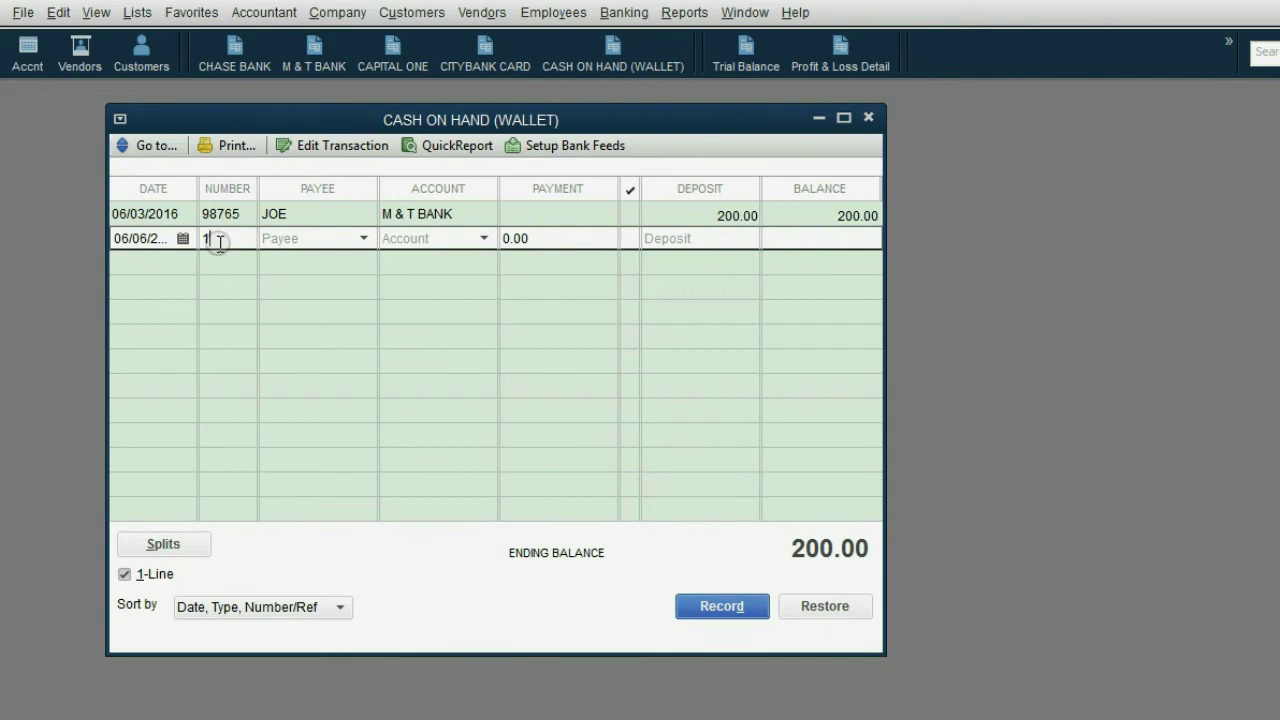
key(BackSpace)
text(55667)
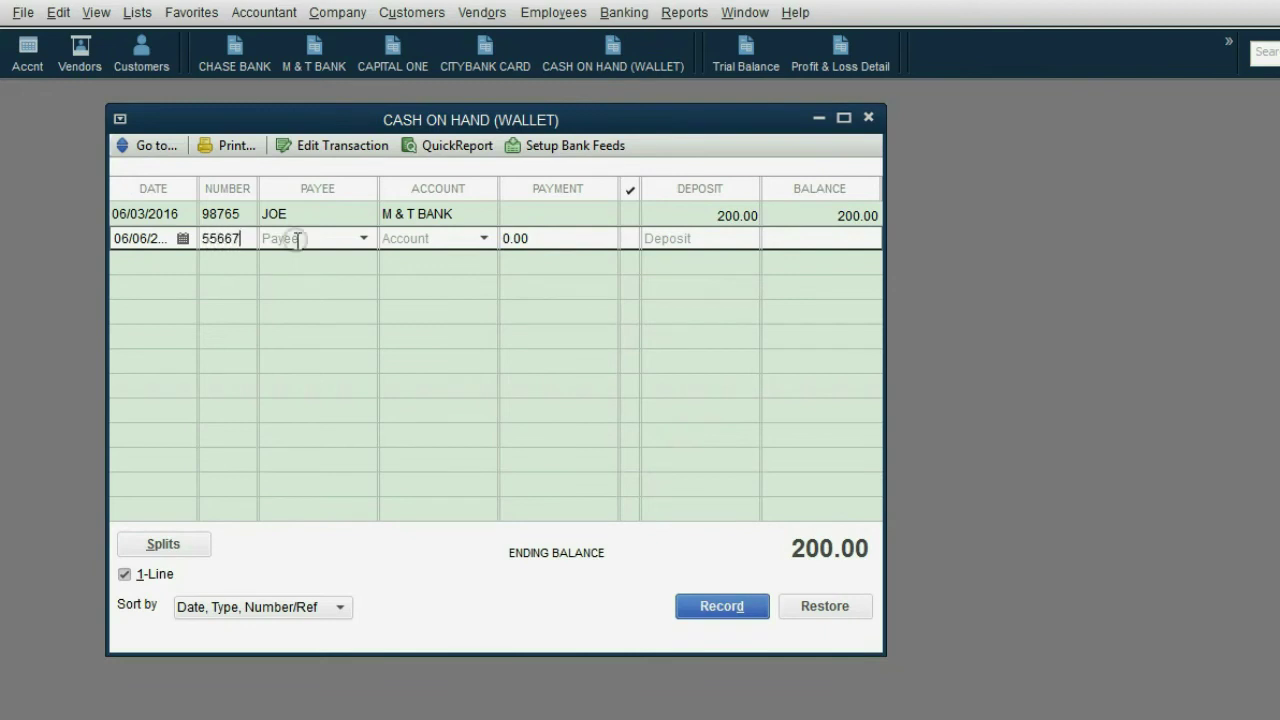
Record a 50.00 payment to DR KIRK under VET BILLS
click(363, 238)
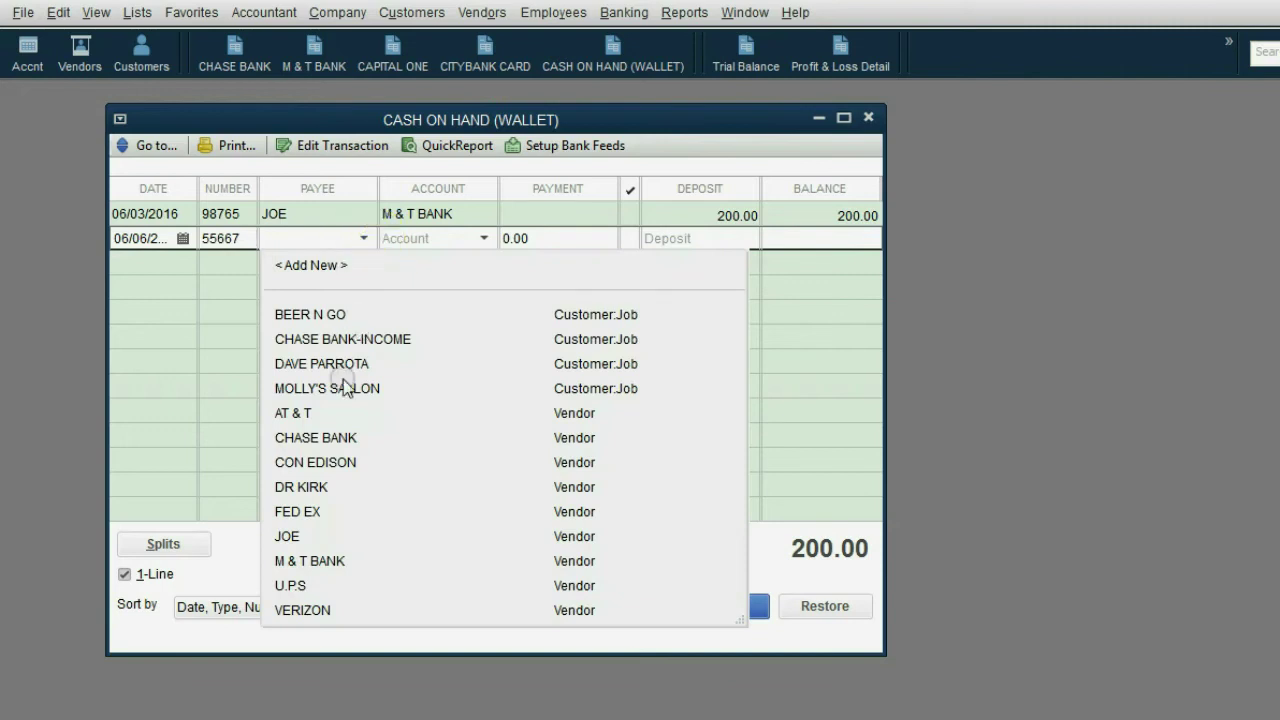
click(345, 487)
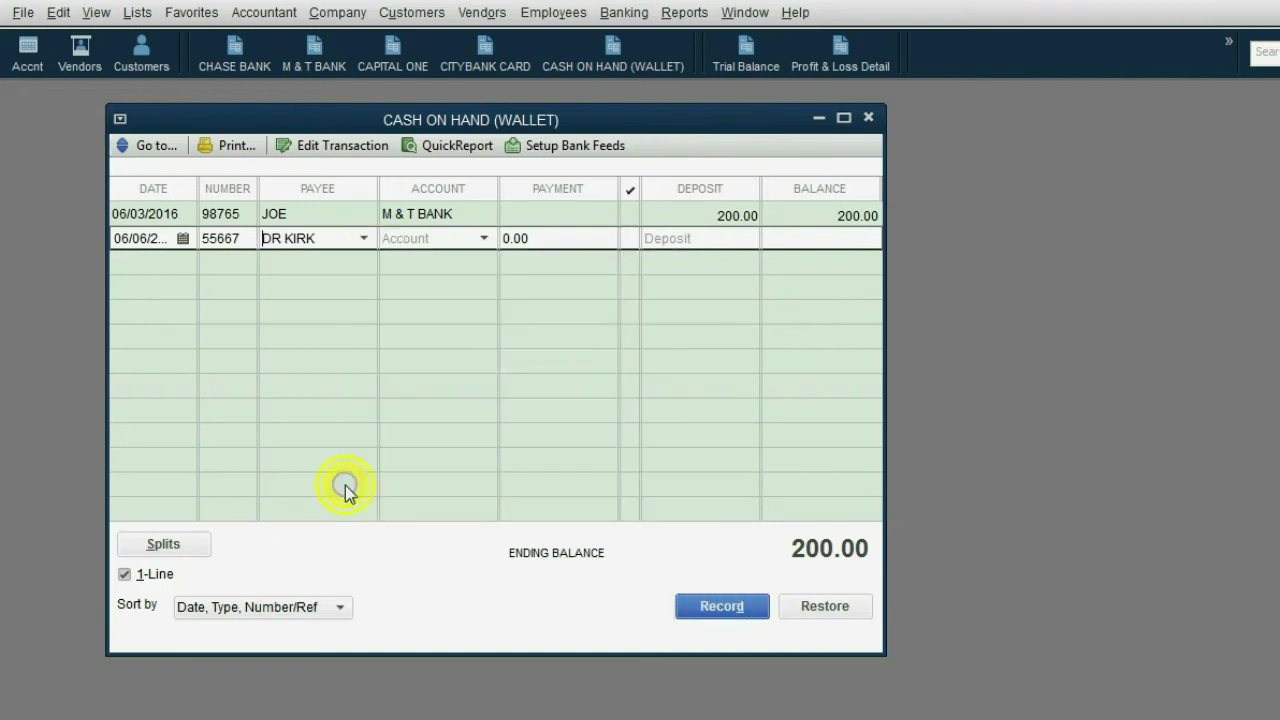
click(484, 238)
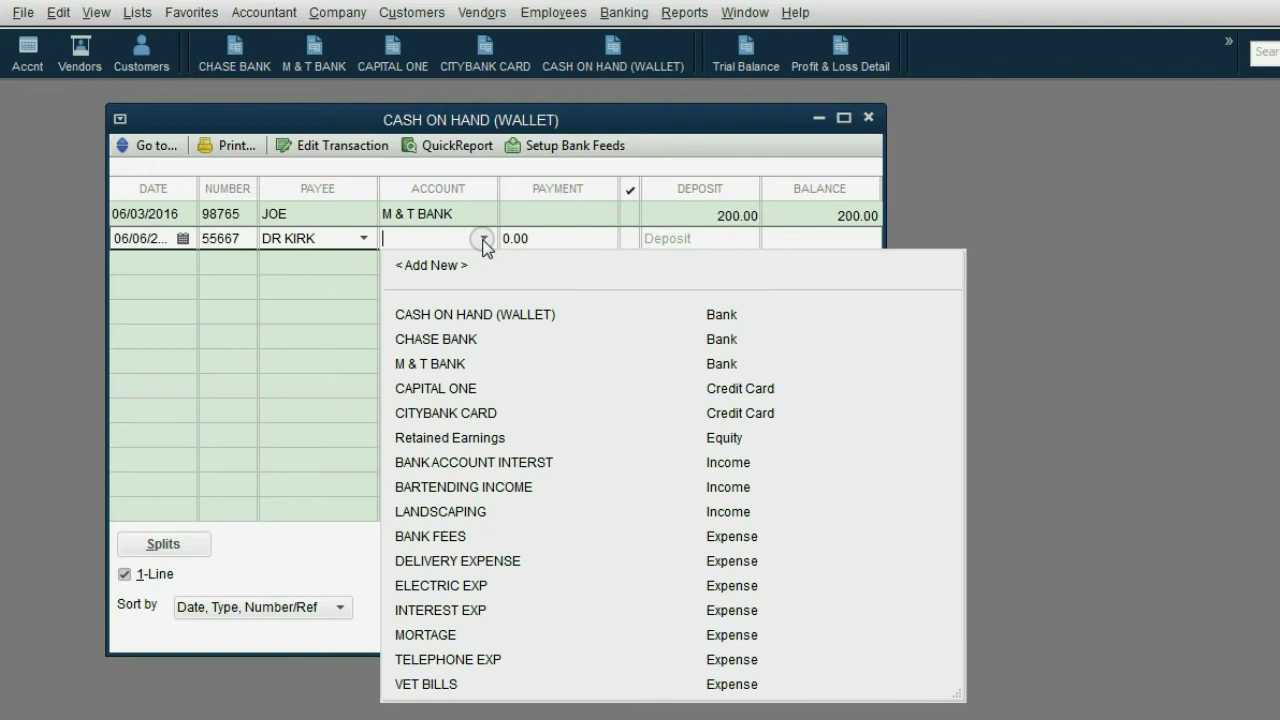
click(505, 684)
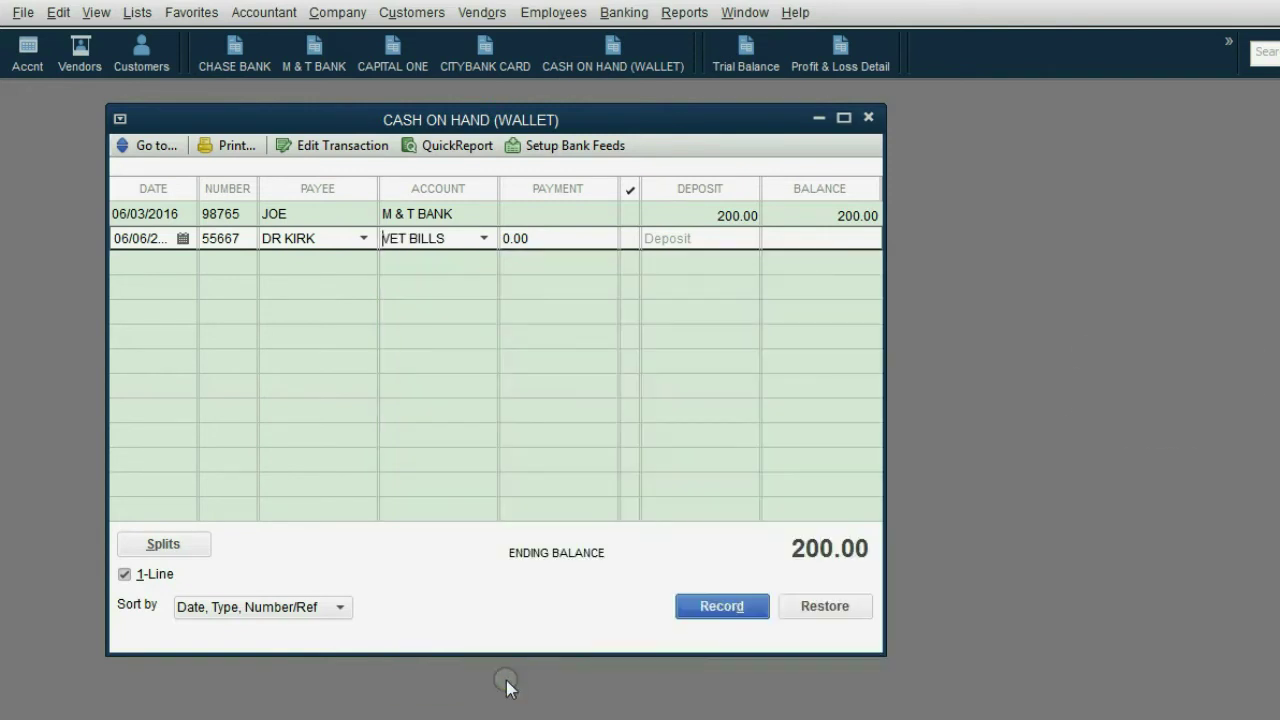
click(519, 238)
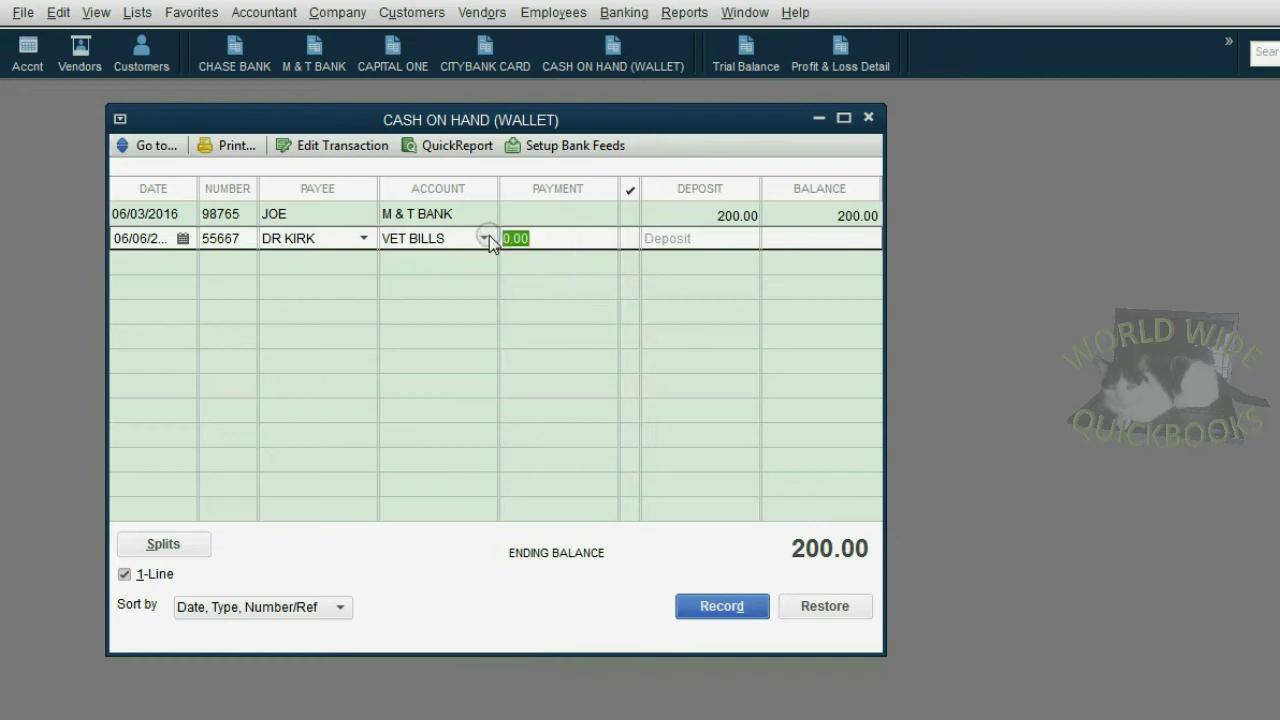
text(50)
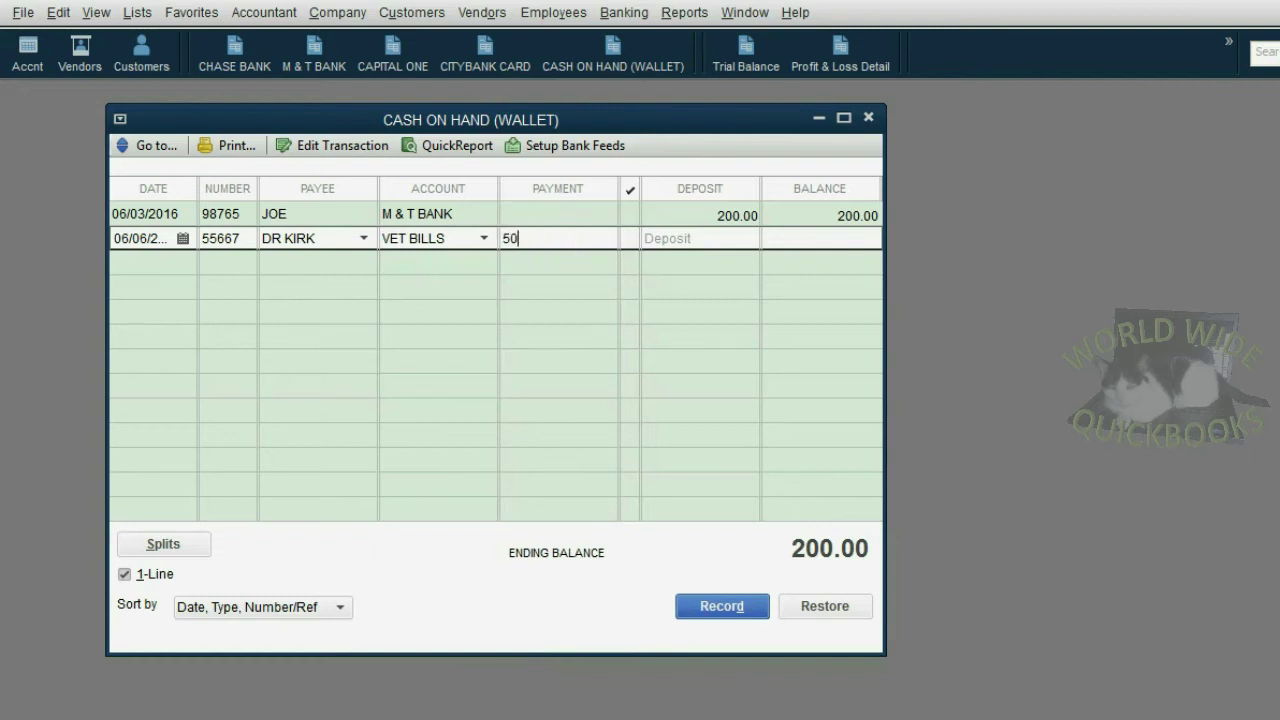
key(Tab)
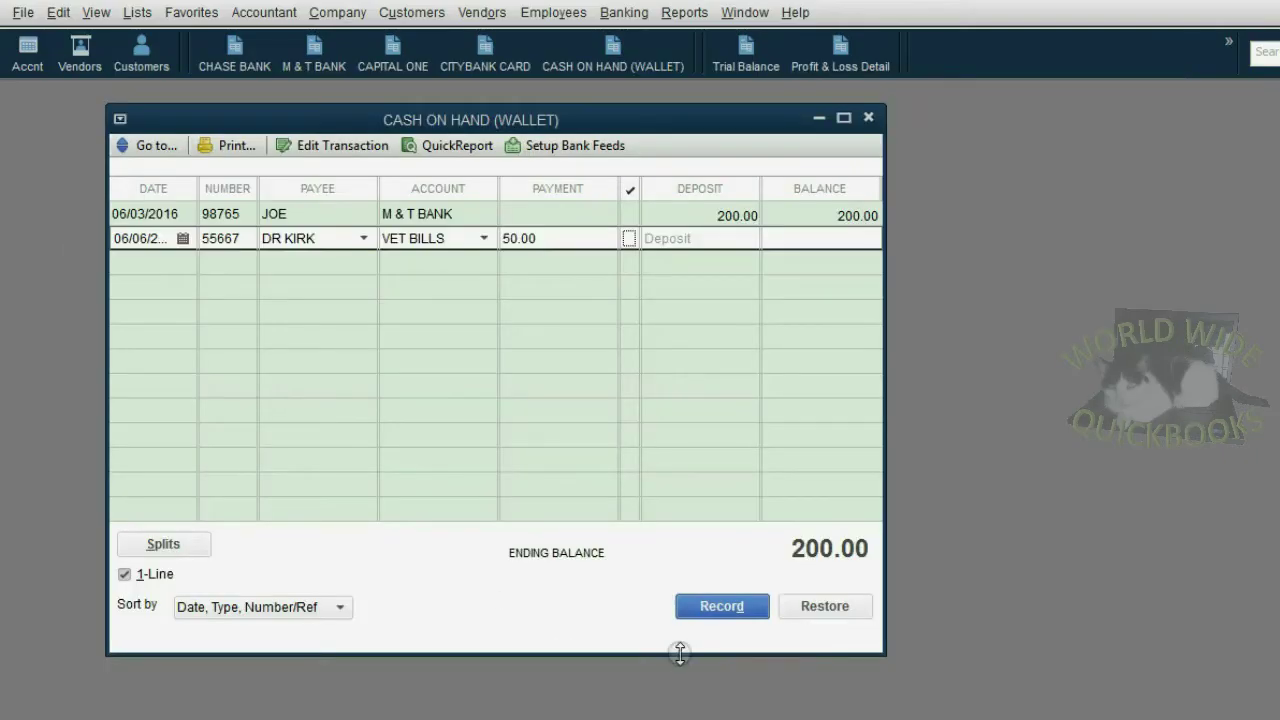
click(699, 607)
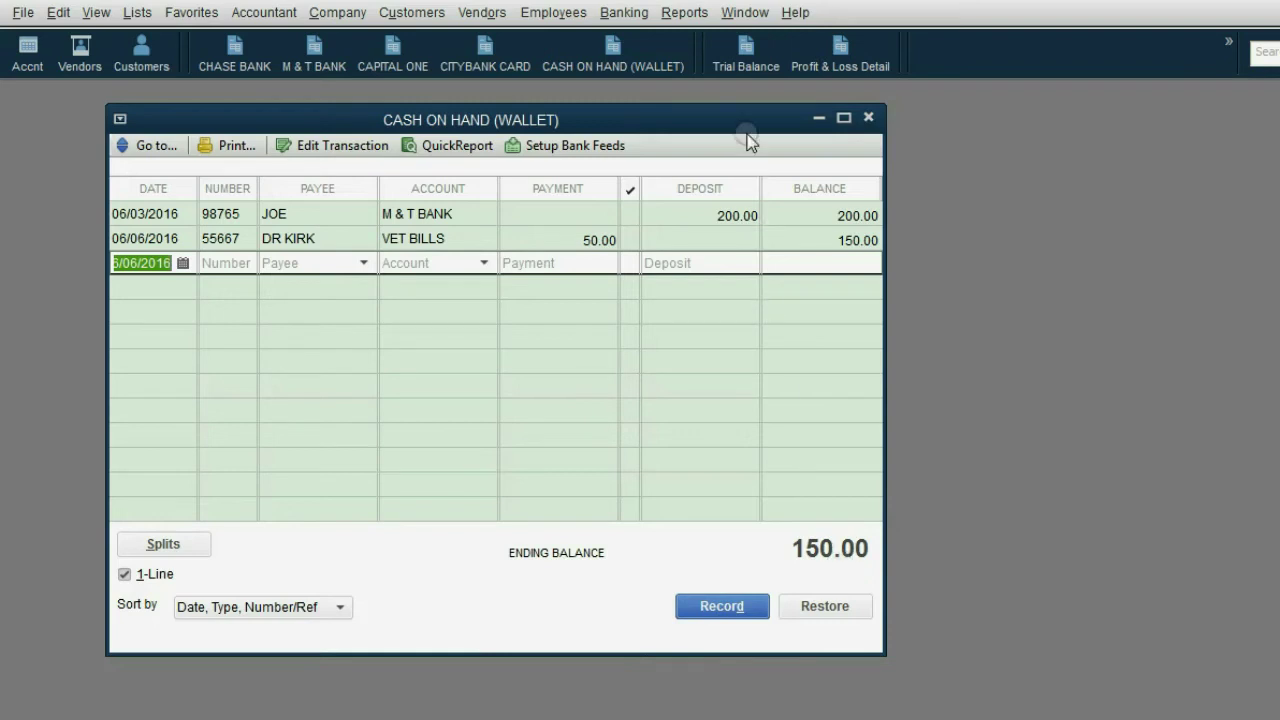
click(745, 66)
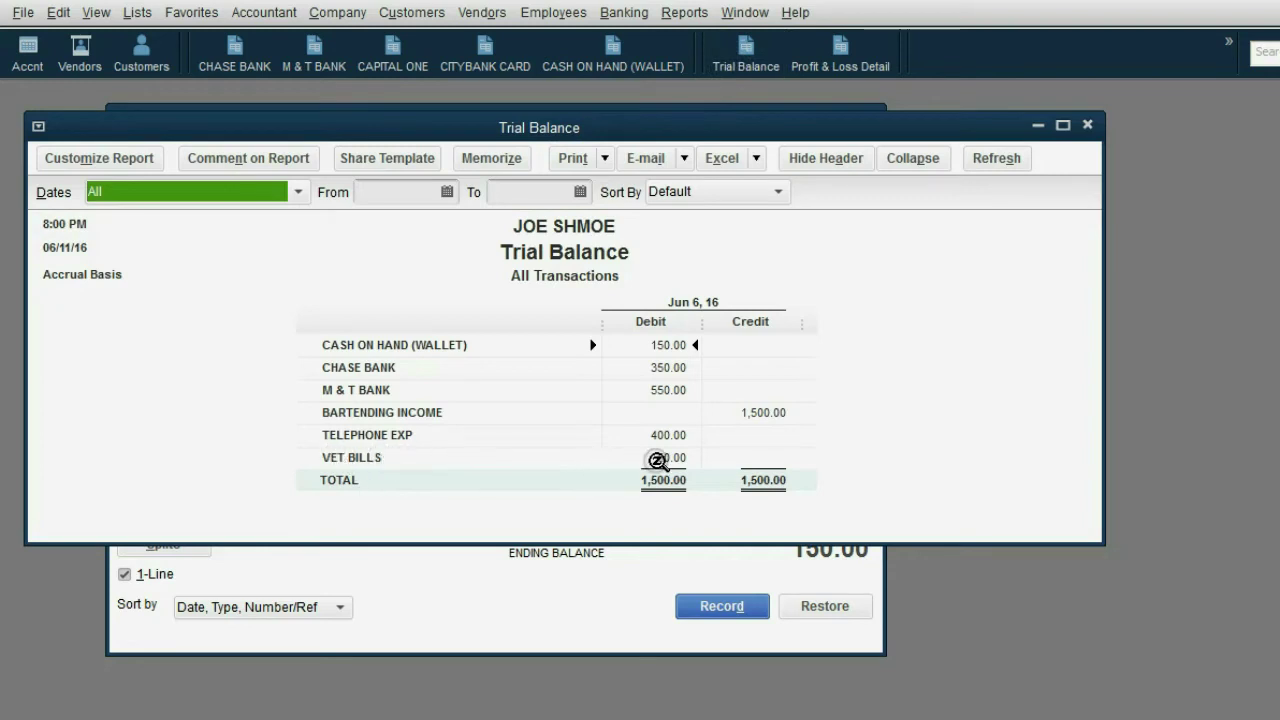
click(403, 347)
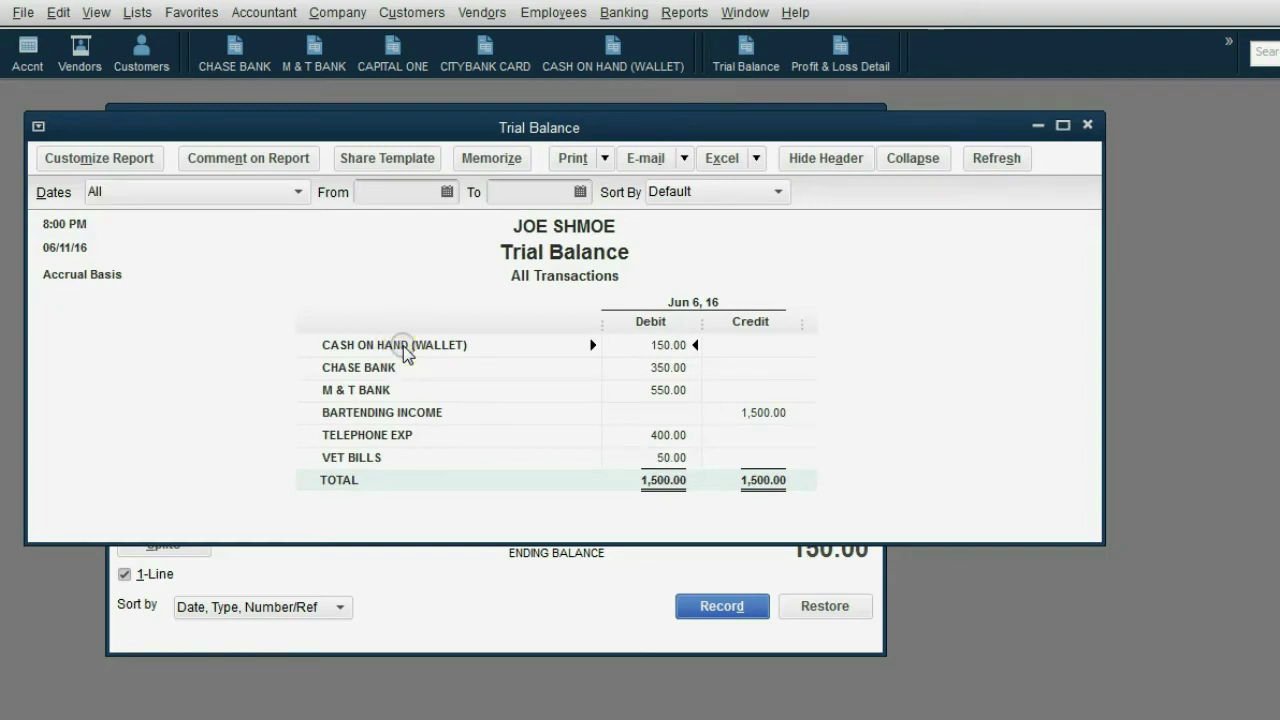
double_click(655, 345)
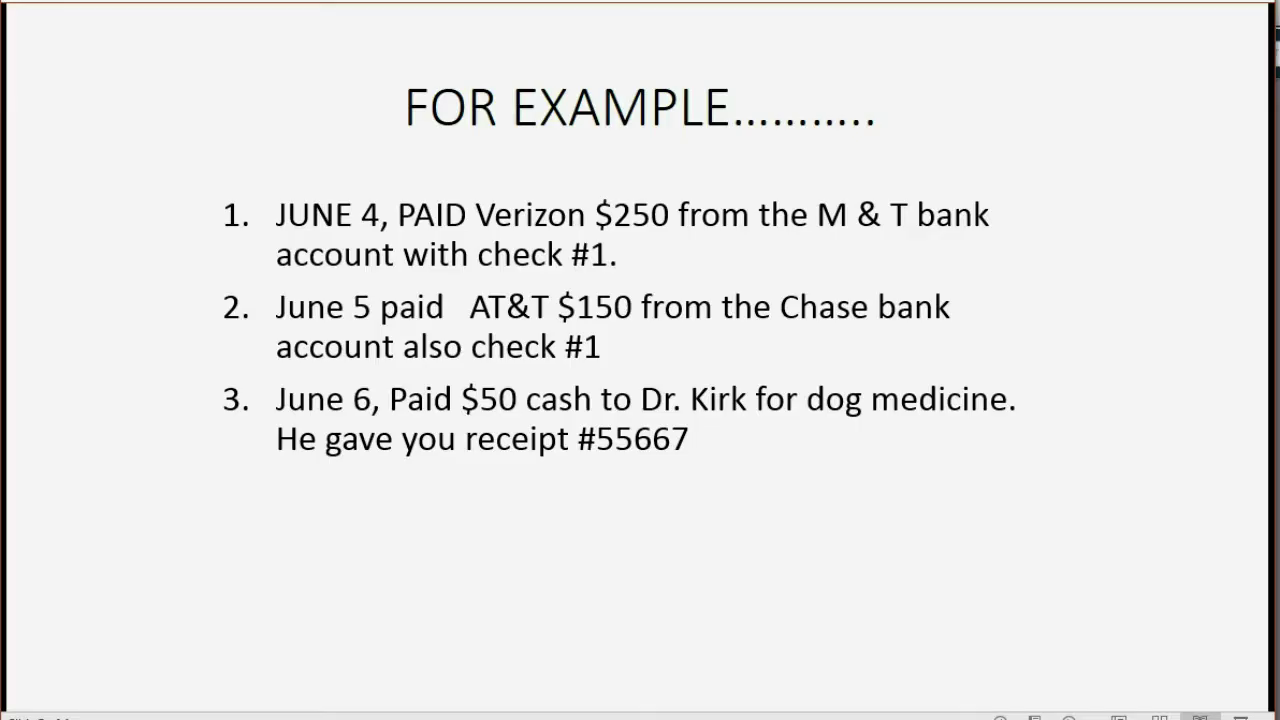
click(1070, 717)
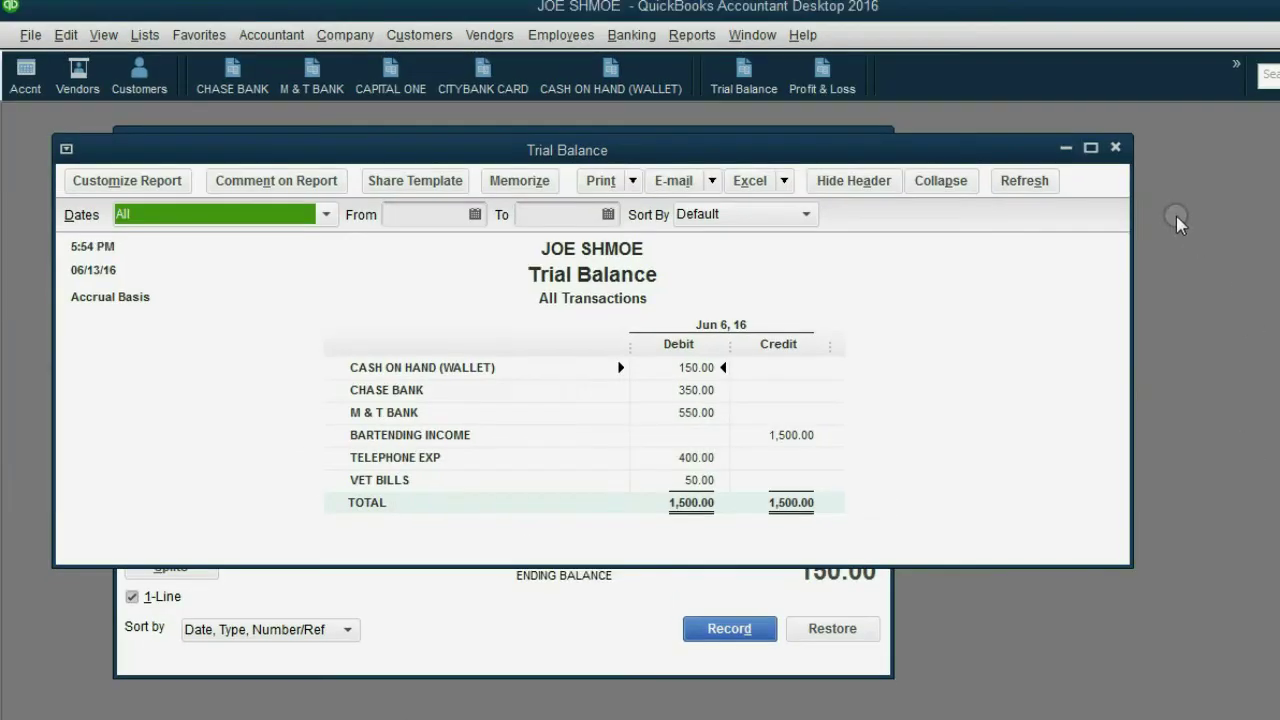
Close the Trial Balance and wallet register and open the Profit & Loss report
click(1115, 147)
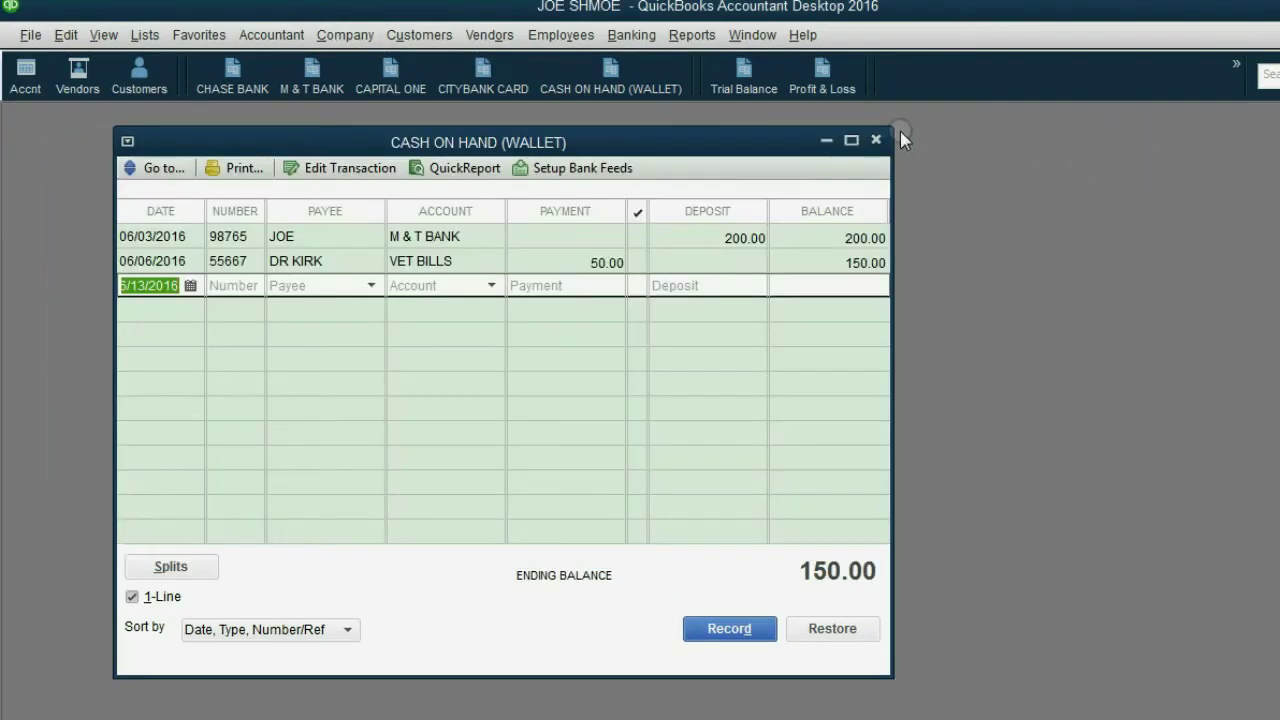
click(871, 139)
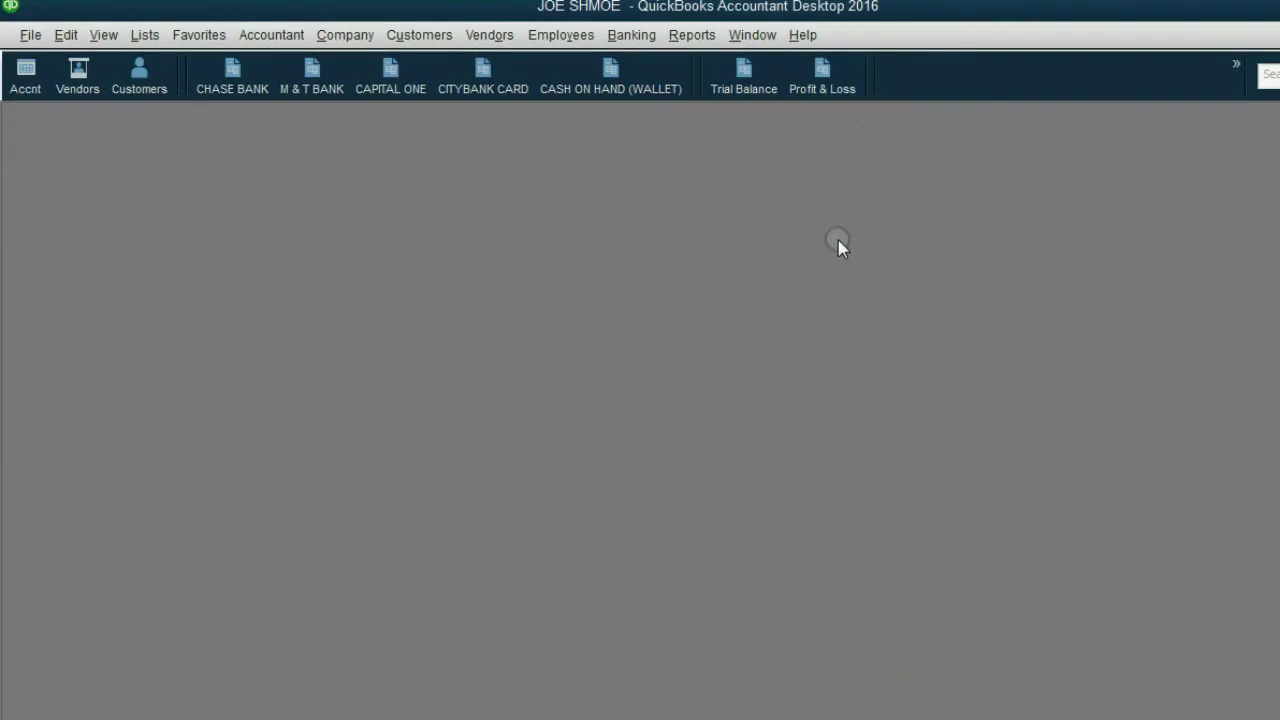
click(816, 80)
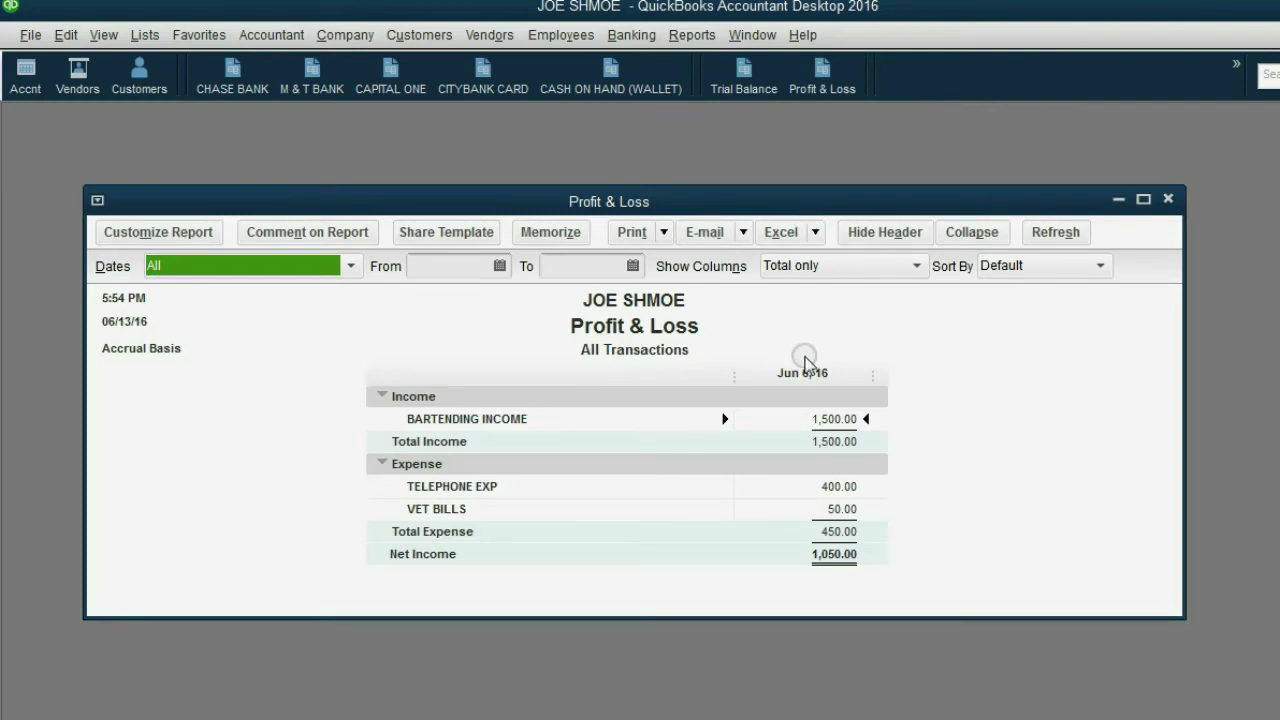
Review the BARTENDING INCOME, TELEPHONE EXP, VET BILLS, total expense 450.00 and net income 1,050.00 lines
click(840, 423)
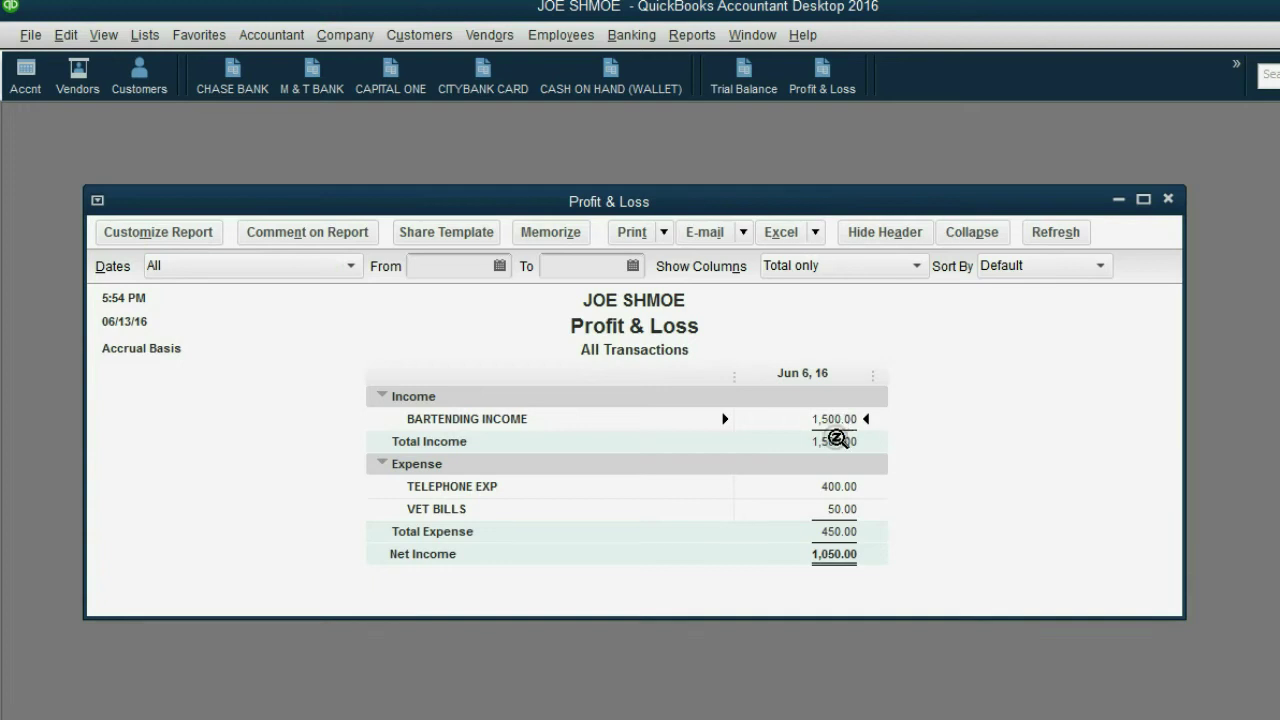
click(838, 484)
click(839, 510)
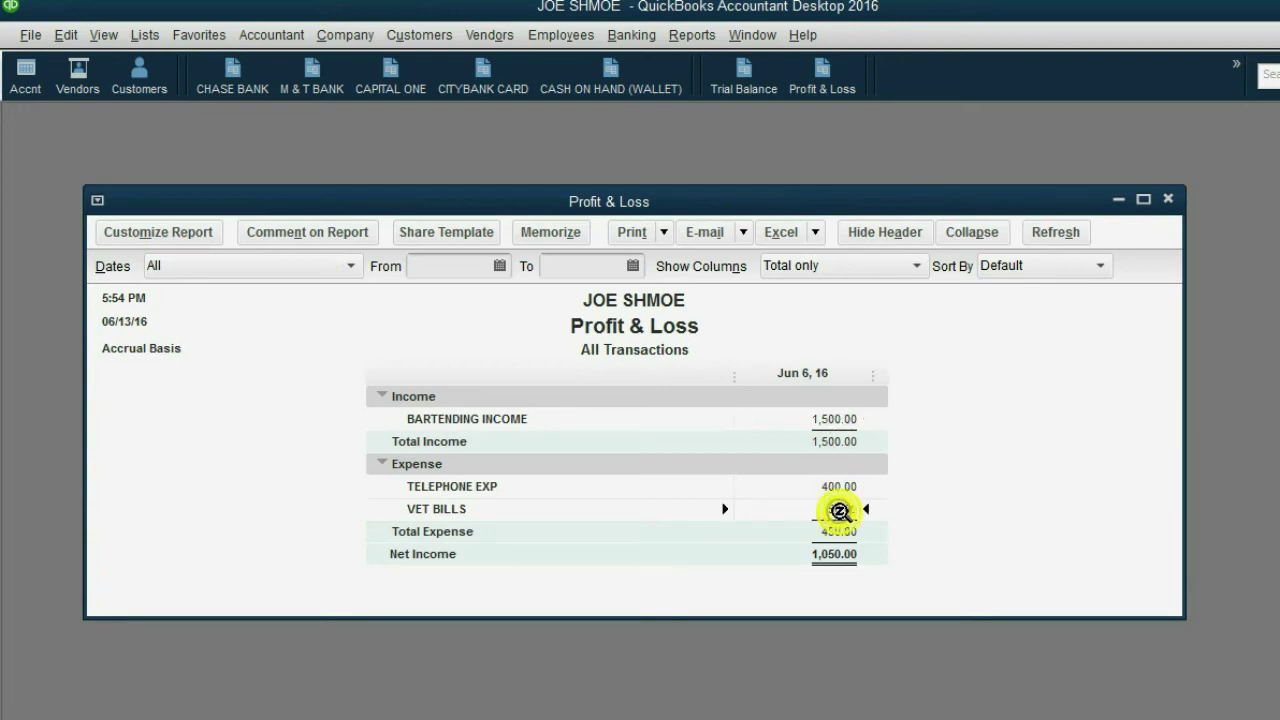
click(850, 532)
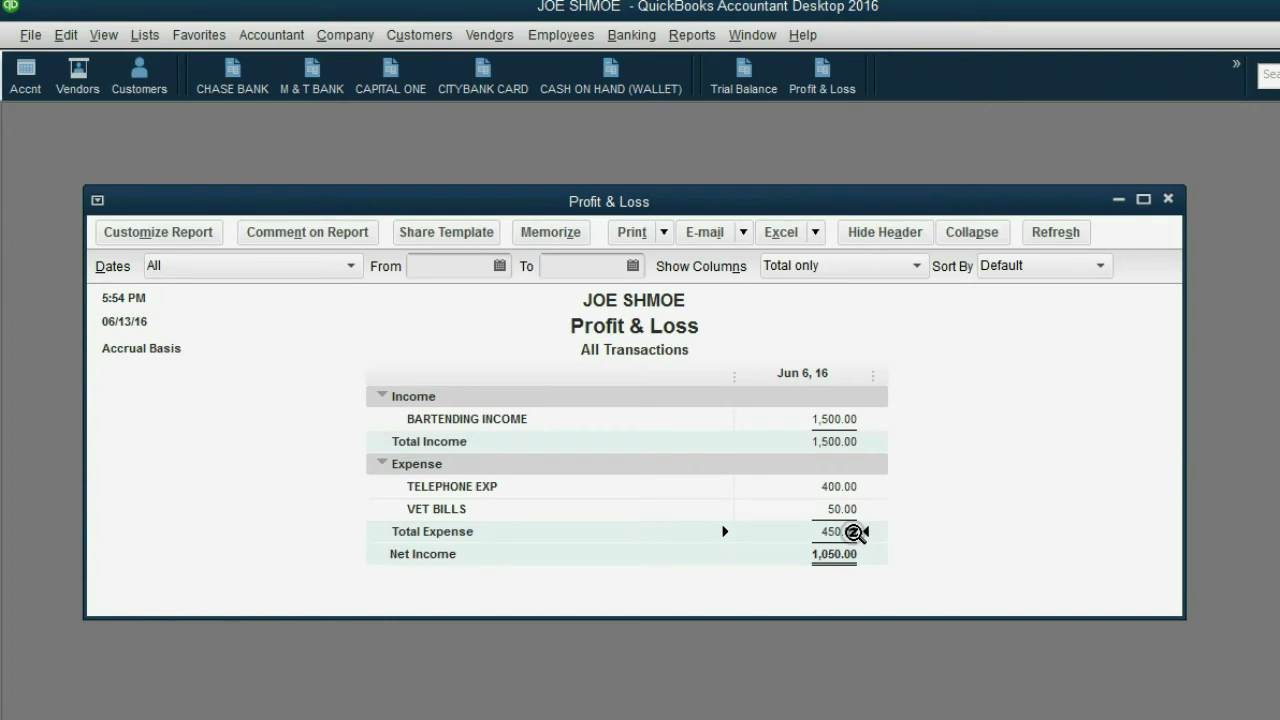
click(846, 554)
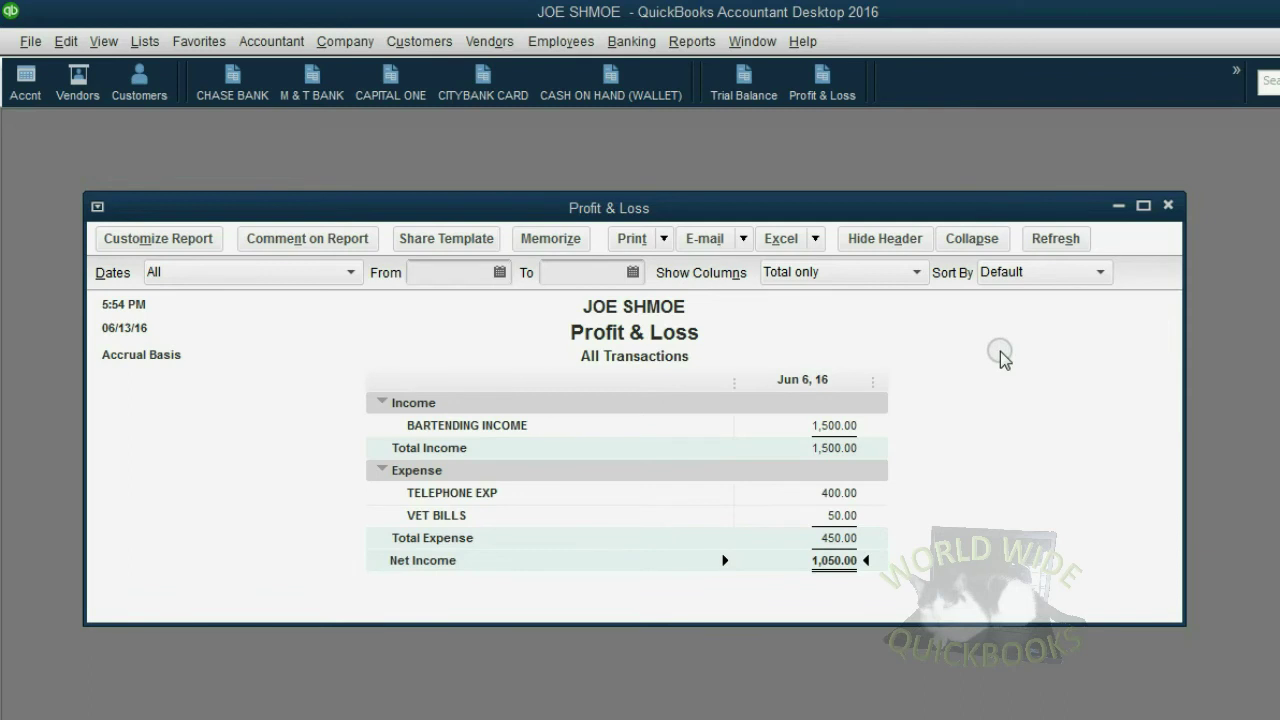
Set the Profit & Loss range from 06/02/2016 to 06/05/2016 and refresh it
click(499, 272)
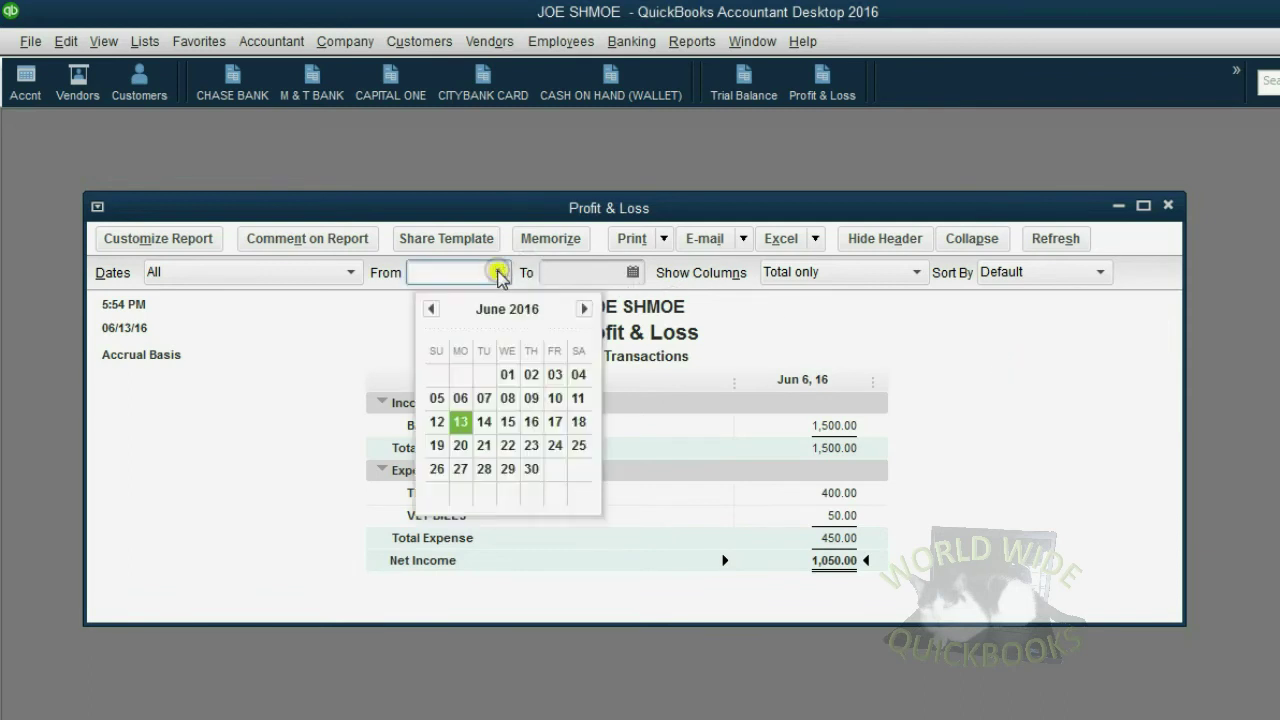
click(531, 374)
click(633, 272)
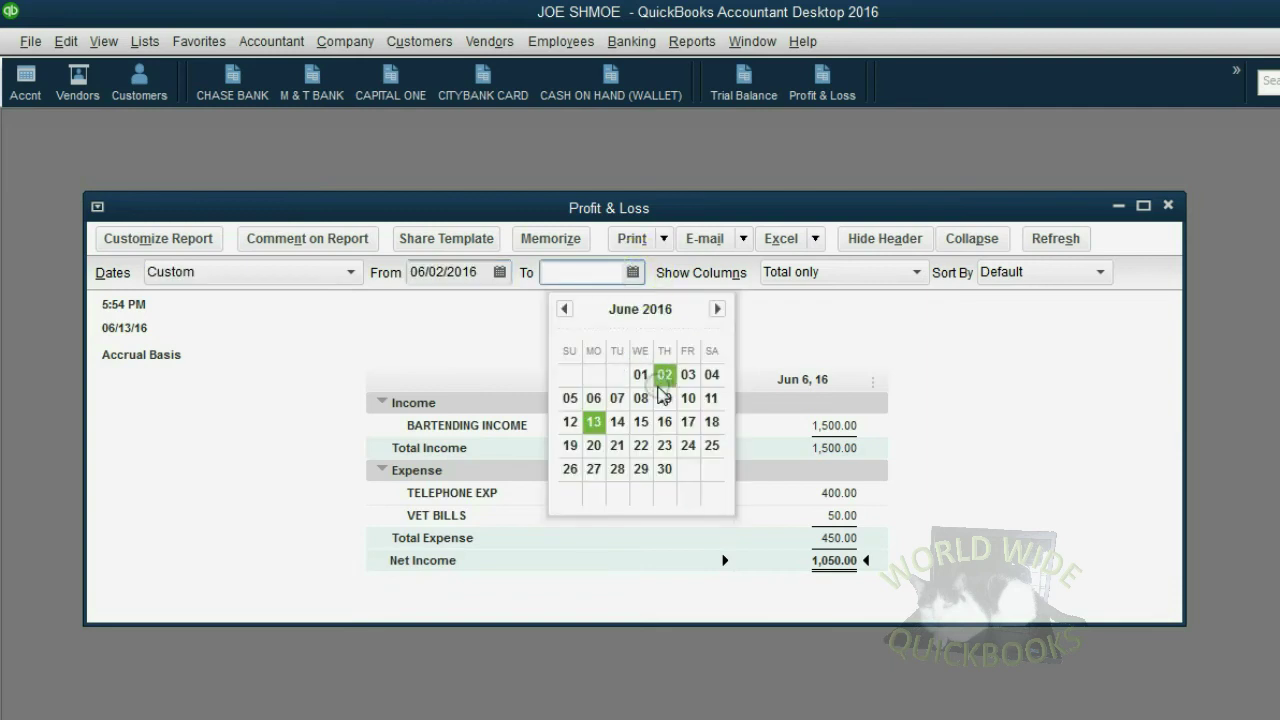
click(570, 399)
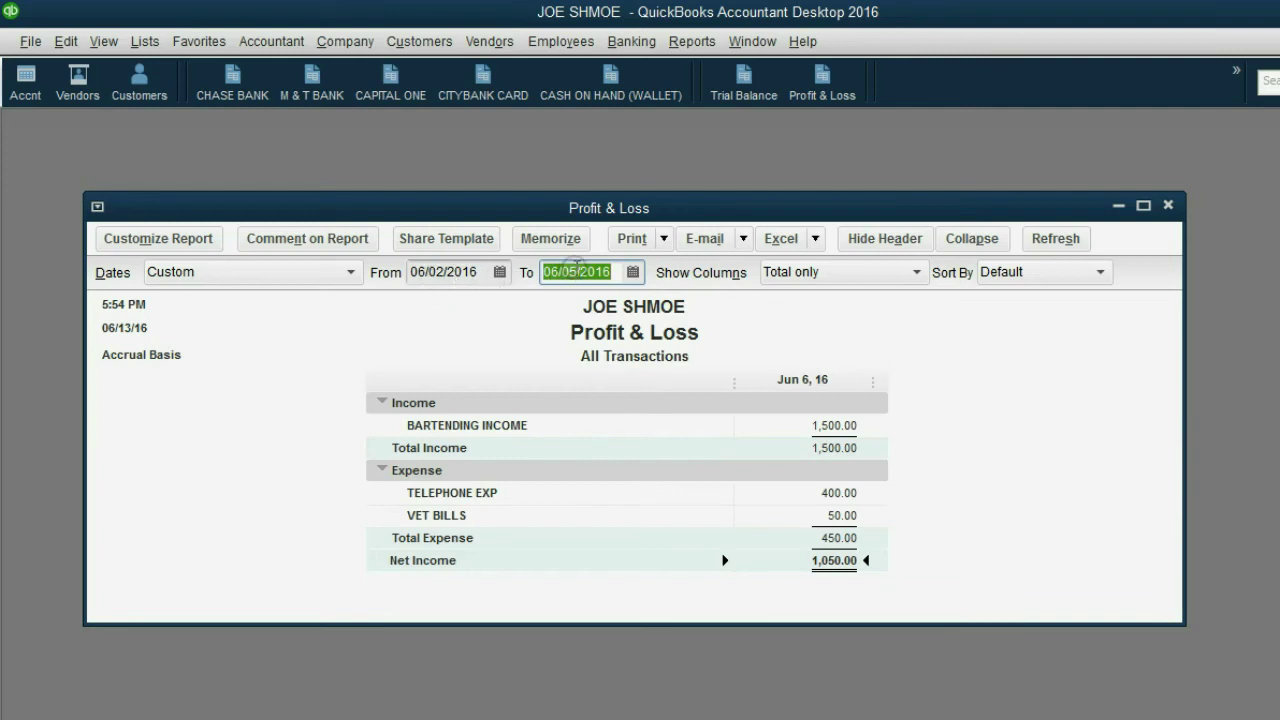
click(1042, 240)
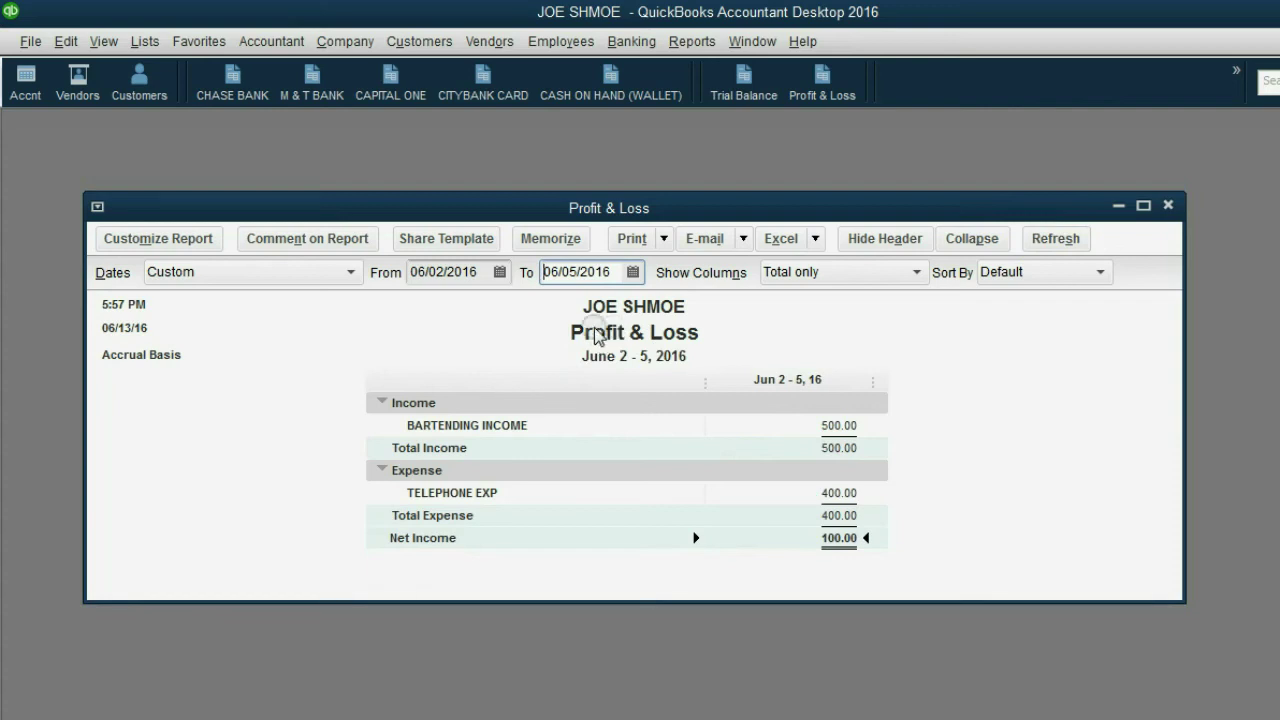
Switch the Profit & Loss Dates range back to All
click(350, 273)
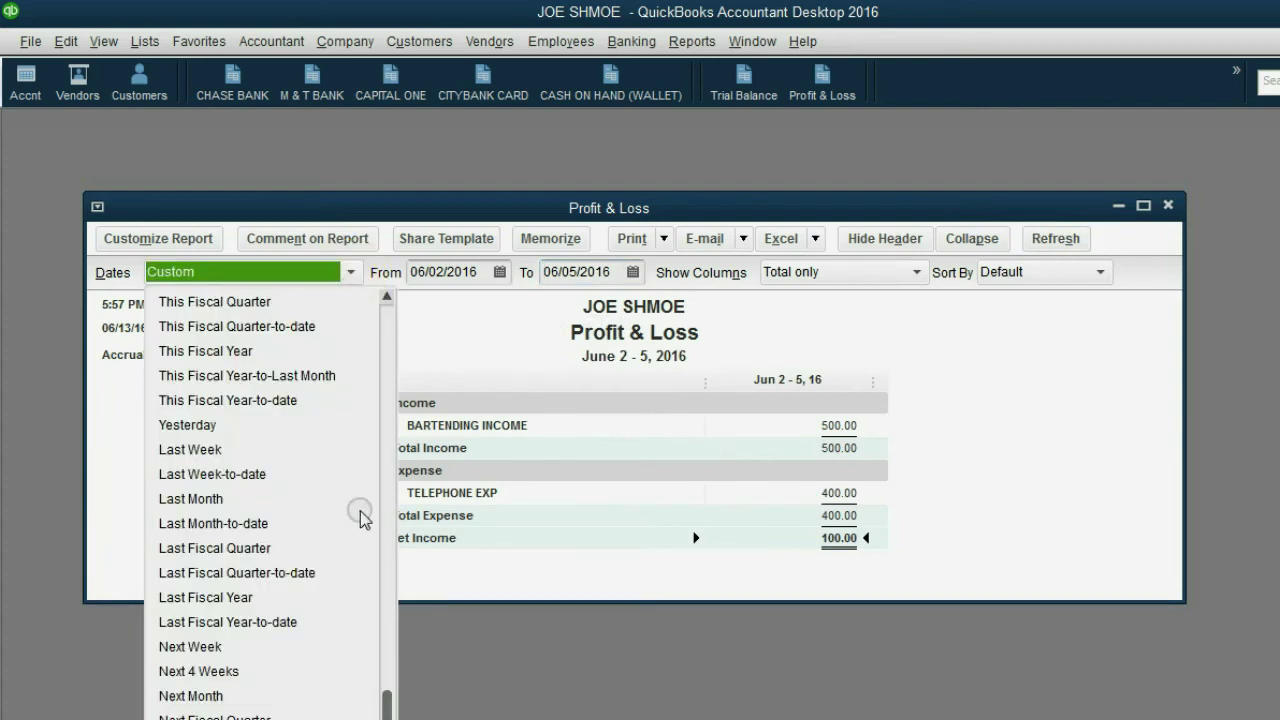
drag(386, 680, 411, 316)
click(226, 302)
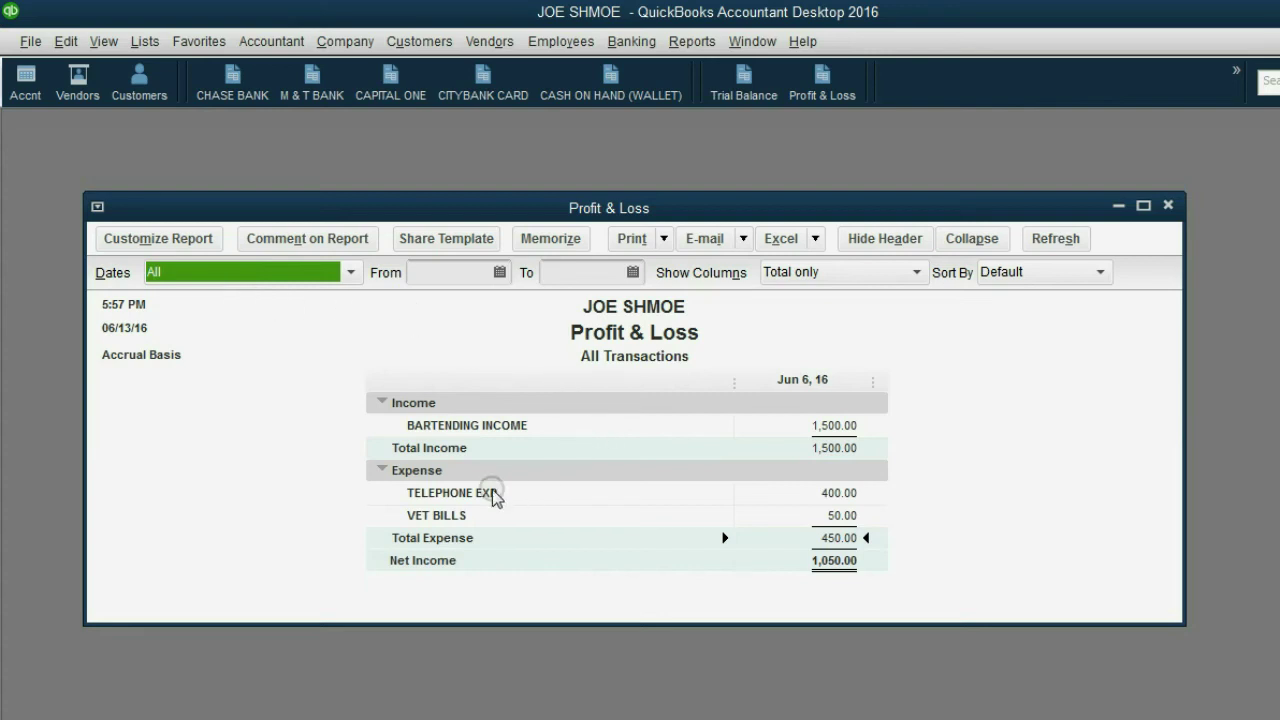
Drill into the 400.00 TELEPHONE EXP total to show its Transaction Detail By Account report
double_click(839, 500)
double_click(836, 493)
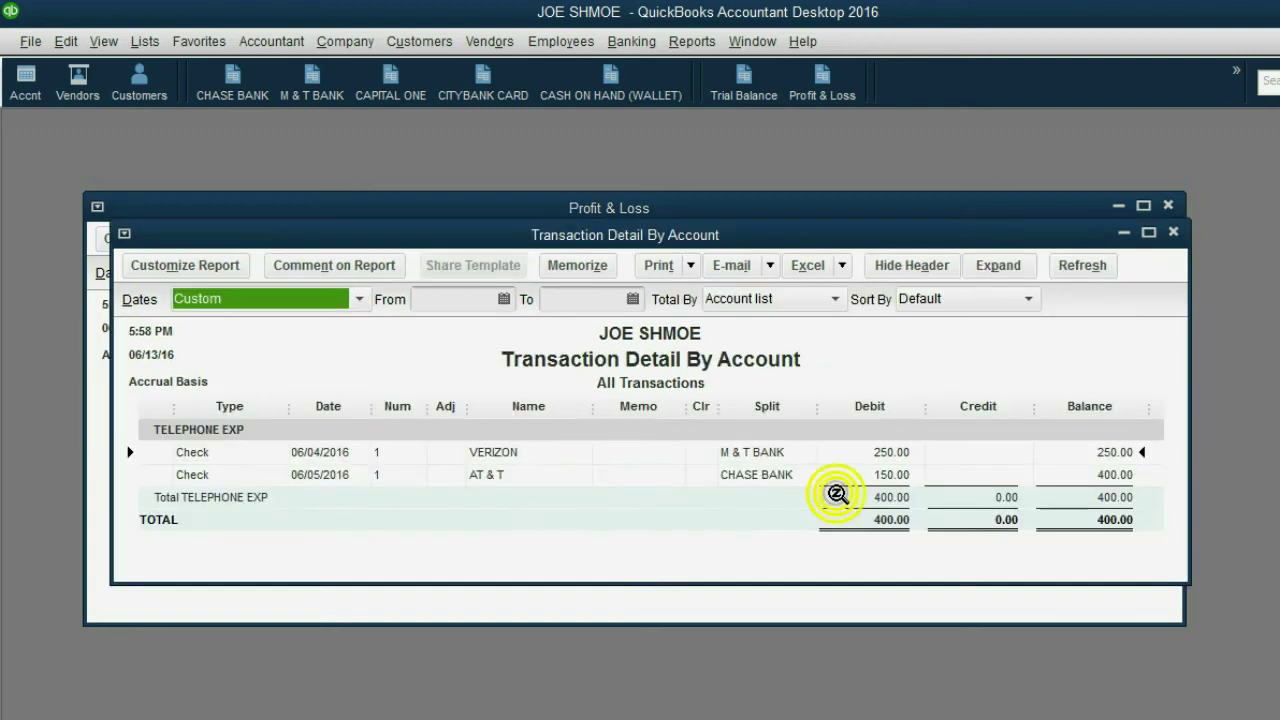
drag(642, 208, 614, 174)
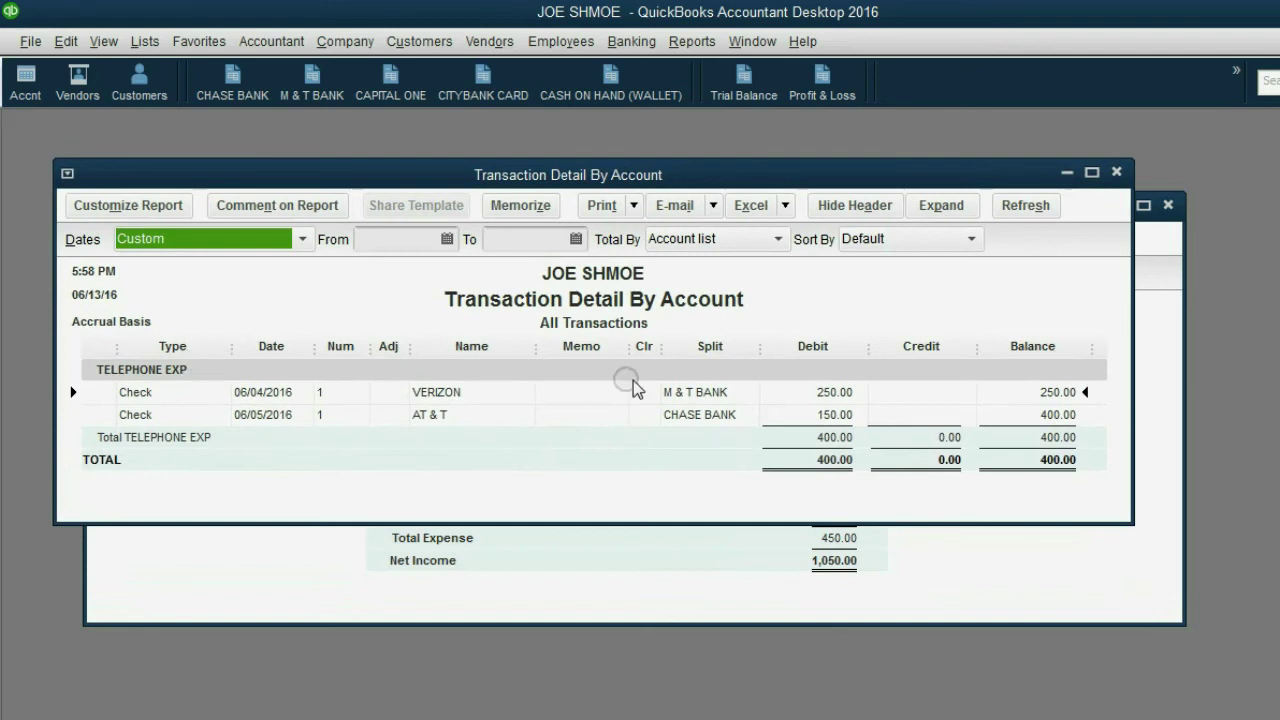
Highlight the VERIZON and AT & T check lines in the transaction detail
click(674, 393)
click(678, 411)
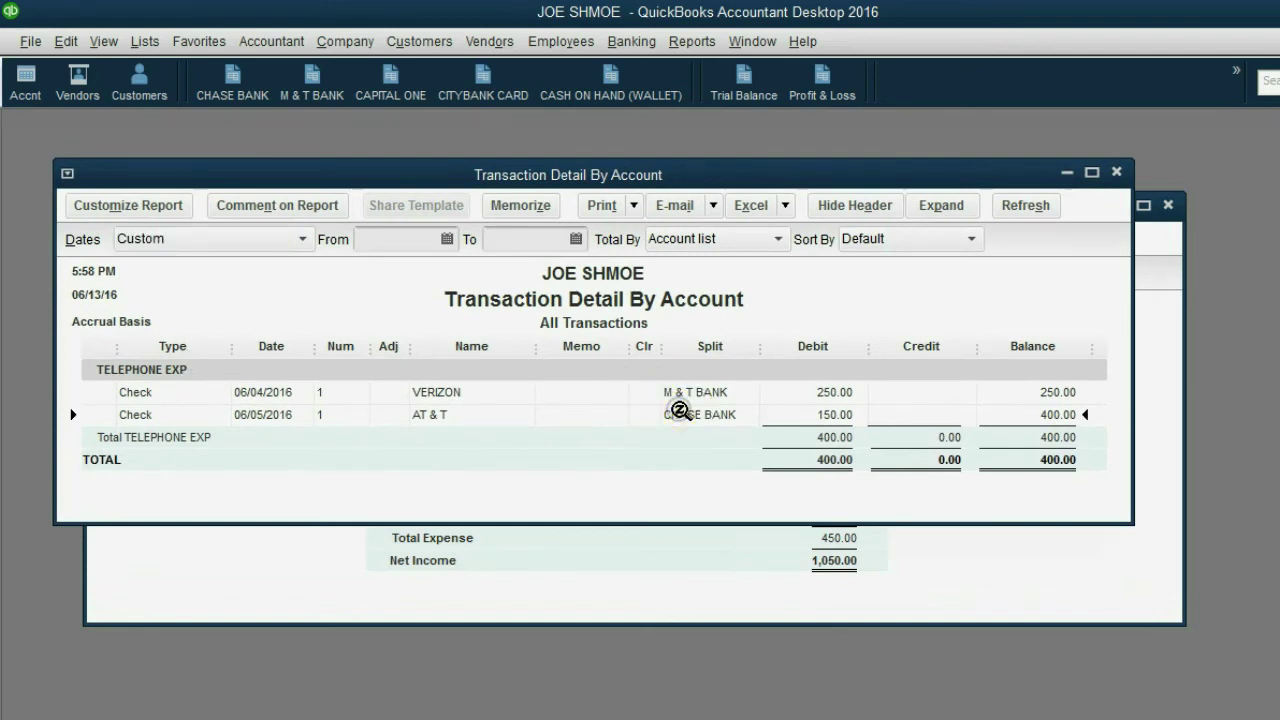
click(1058, 392)
click(1050, 414)
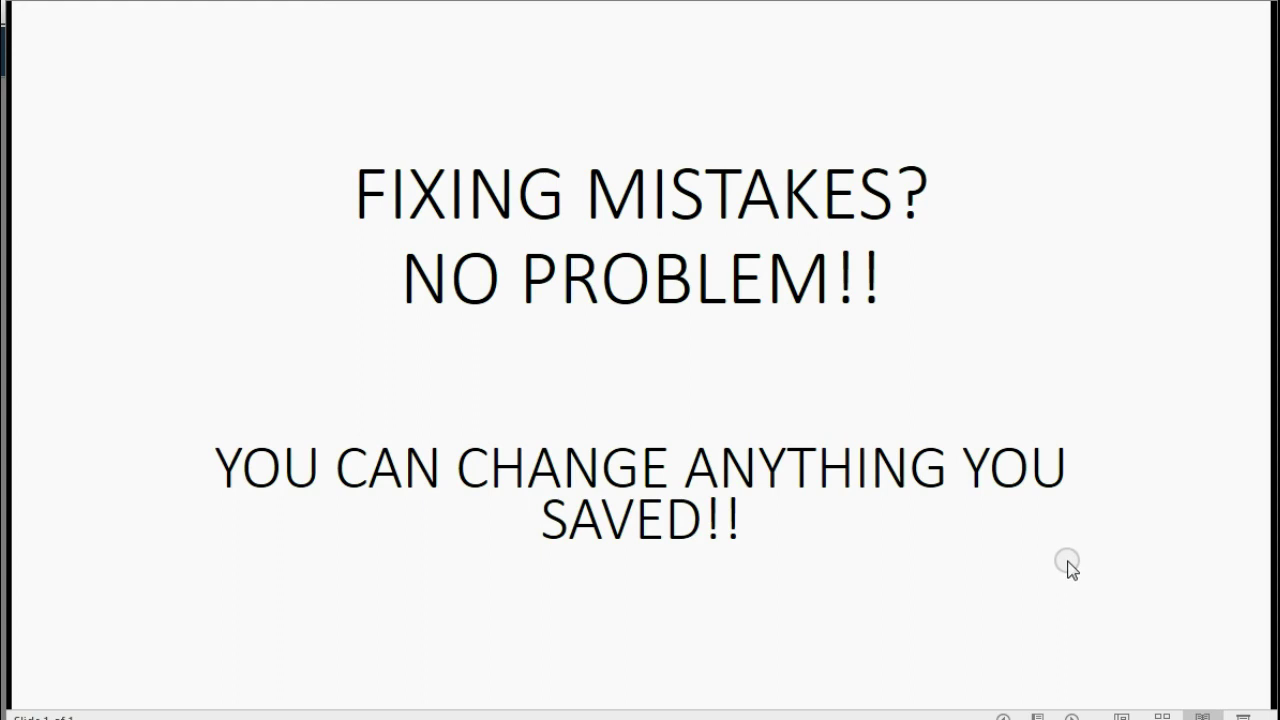
Back in QuickBooks, open the Trial Balance with the M & T BANK register in front
click(1155, 2)
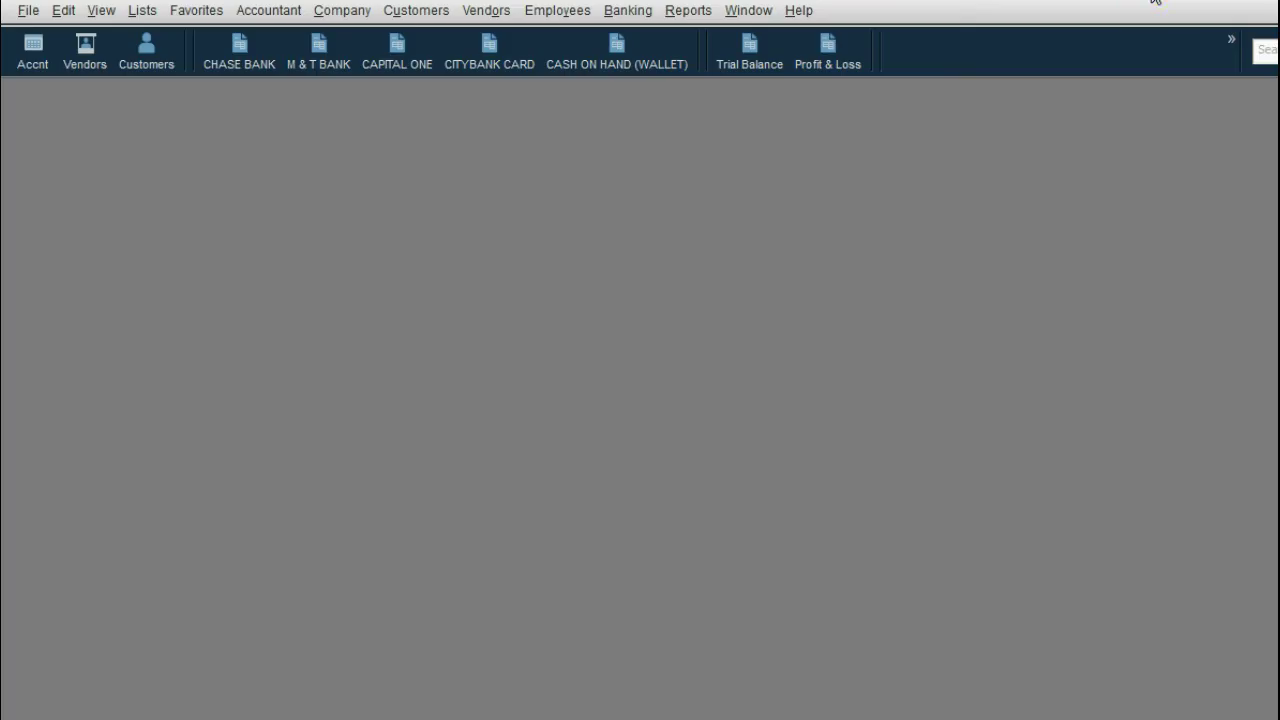
click(319, 50)
click(733, 48)
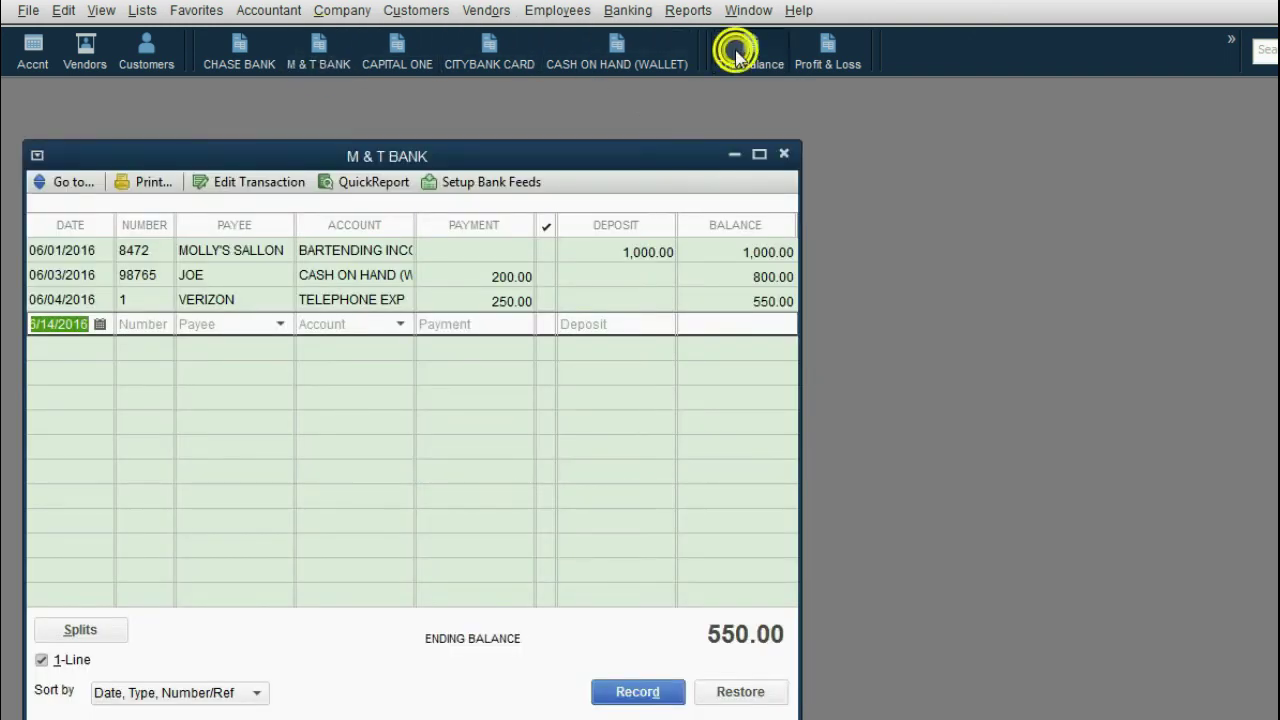
drag(691, 126, 656, 131)
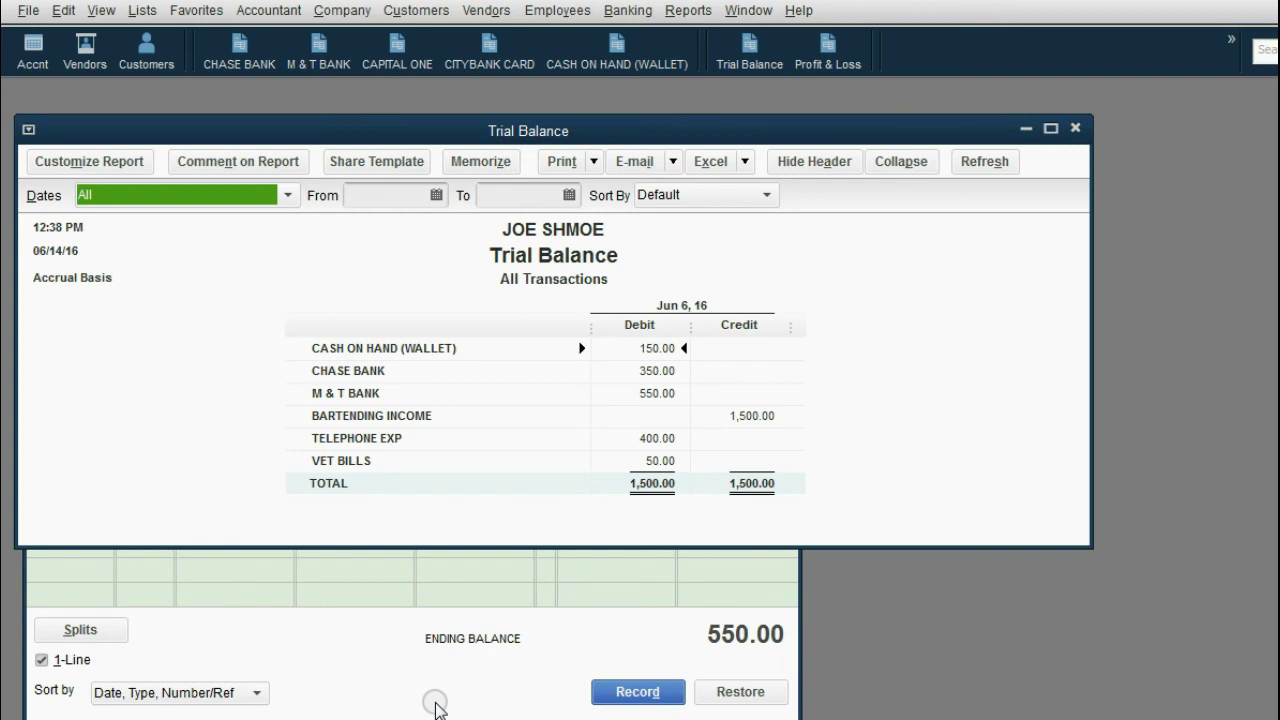
click(437, 707)
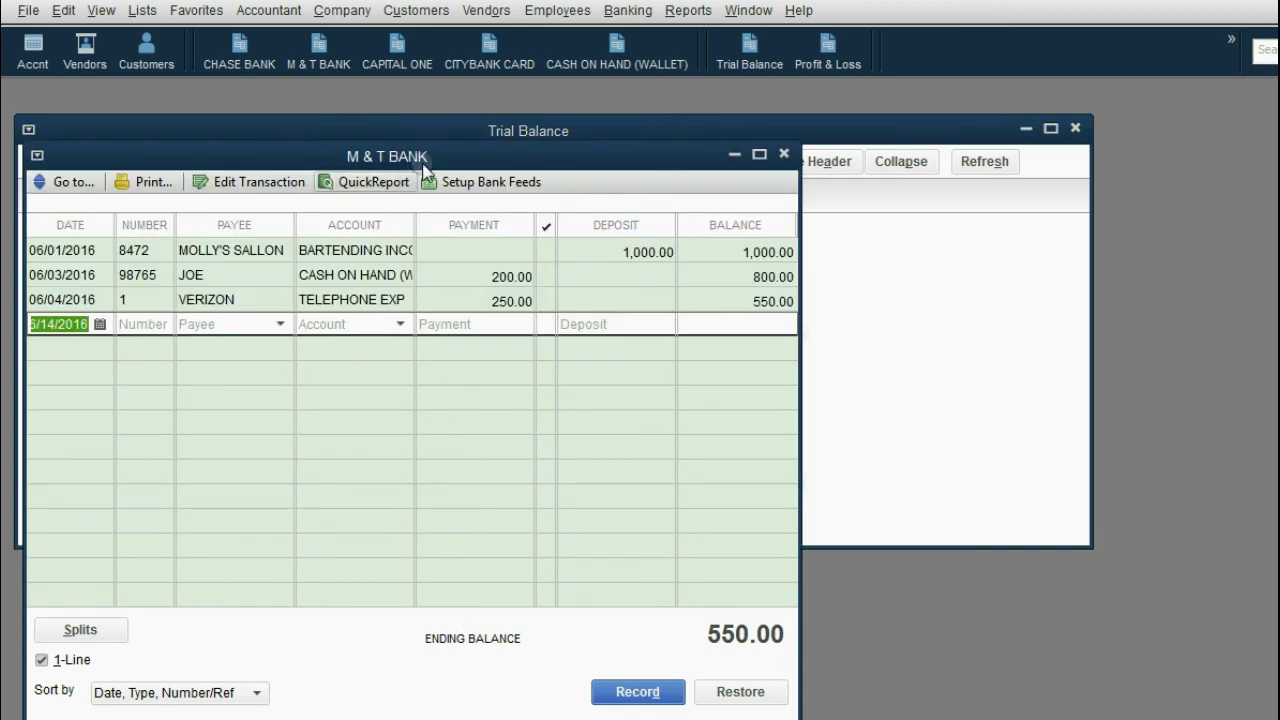
drag(423, 164, 479, 133)
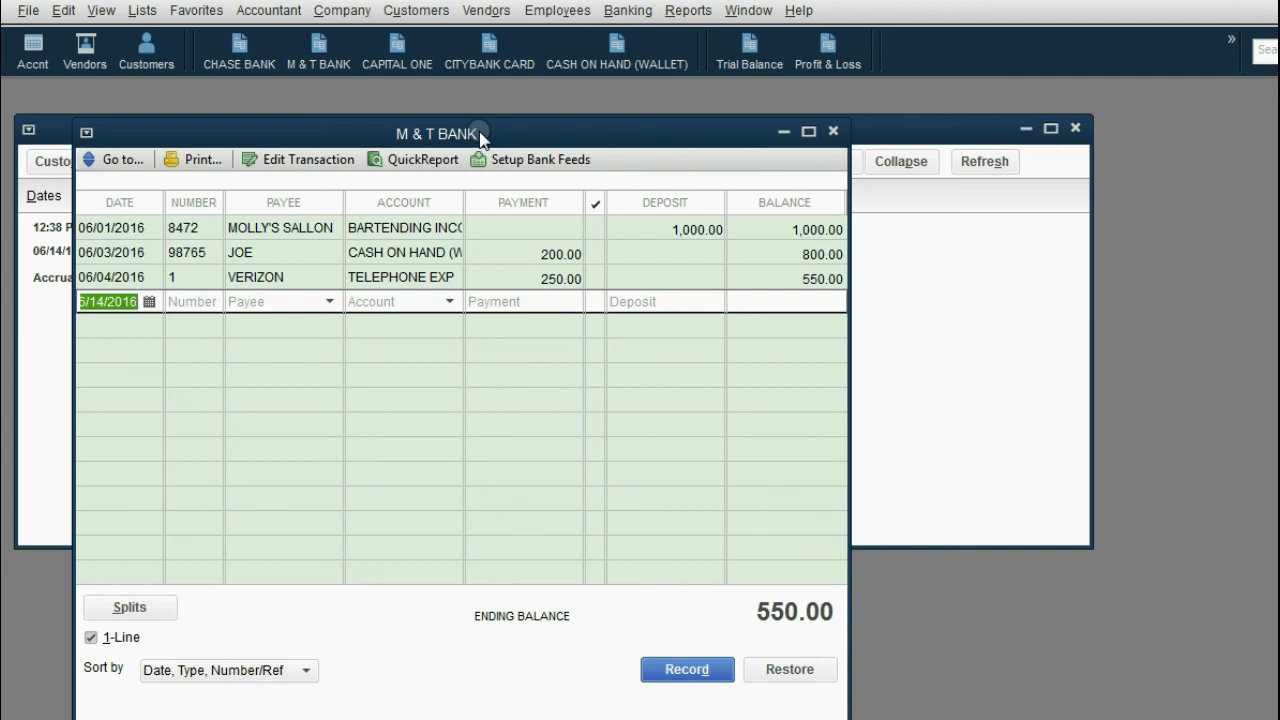
Change the MOLLY'S SALLON deposit from 1,000.00 to 1000000 and confirm recording it
click(601, 233)
click(649, 231)
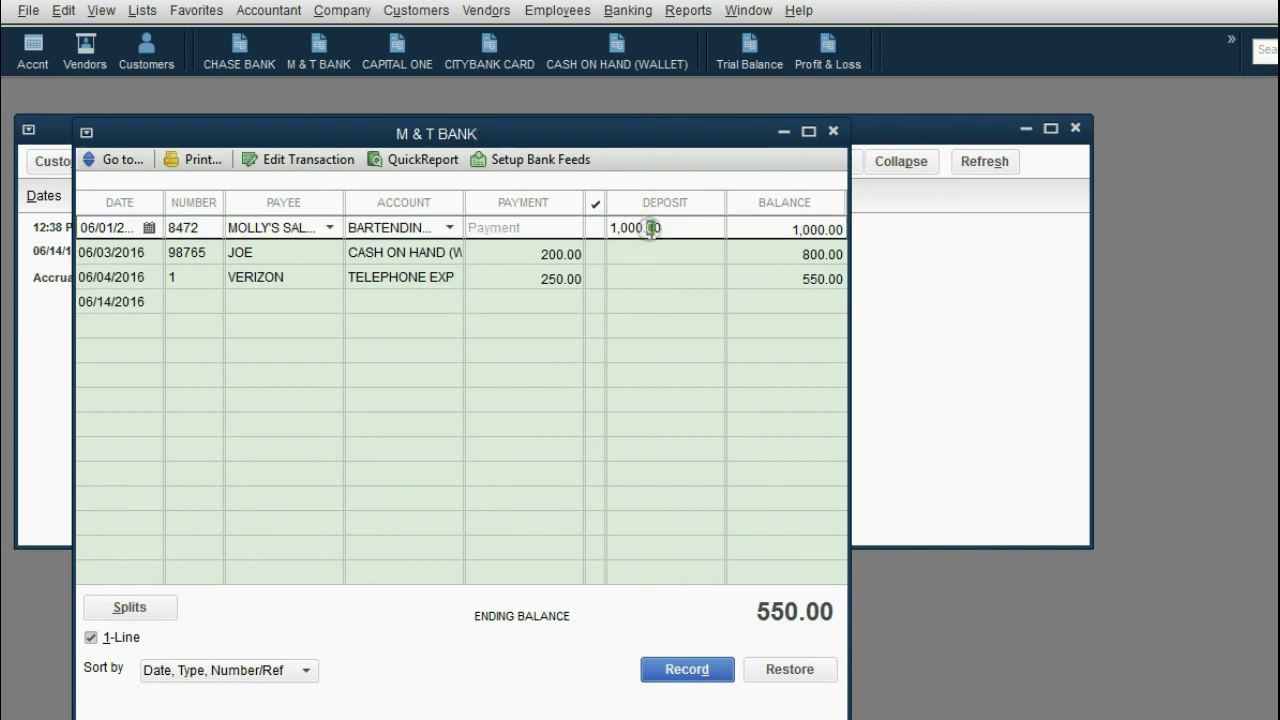
drag(705, 228, 603, 228)
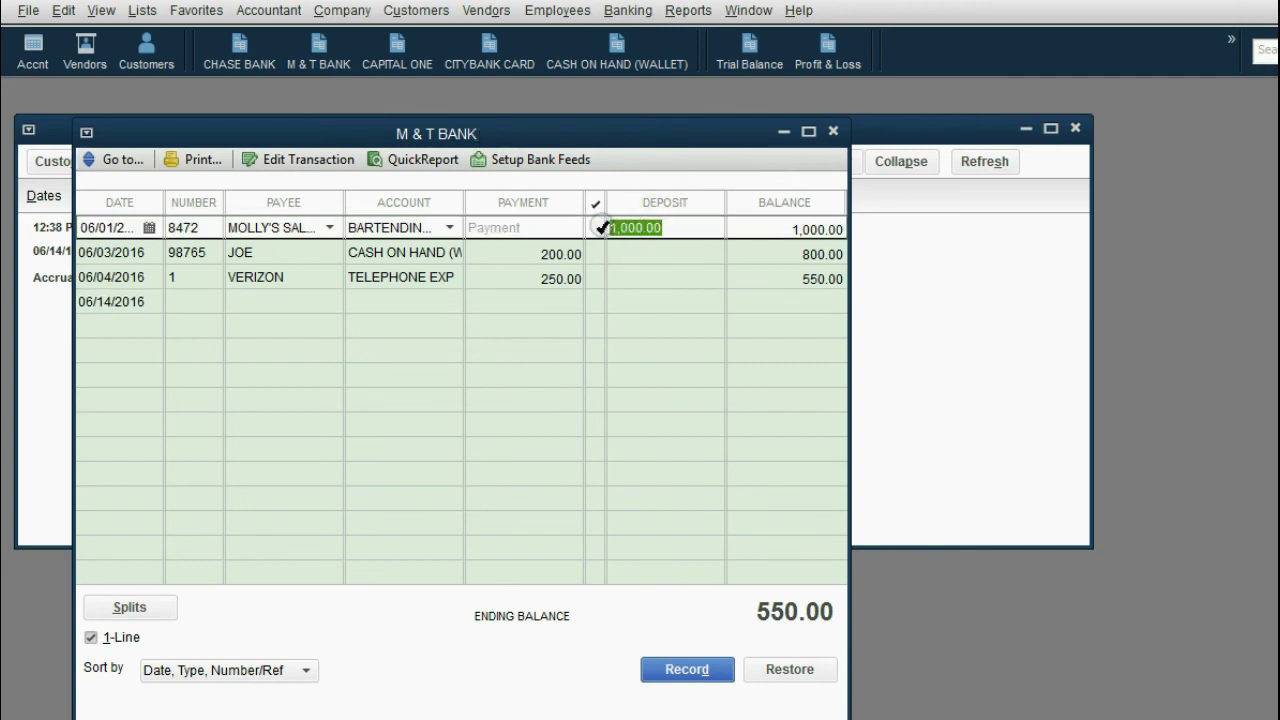
click(678, 234)
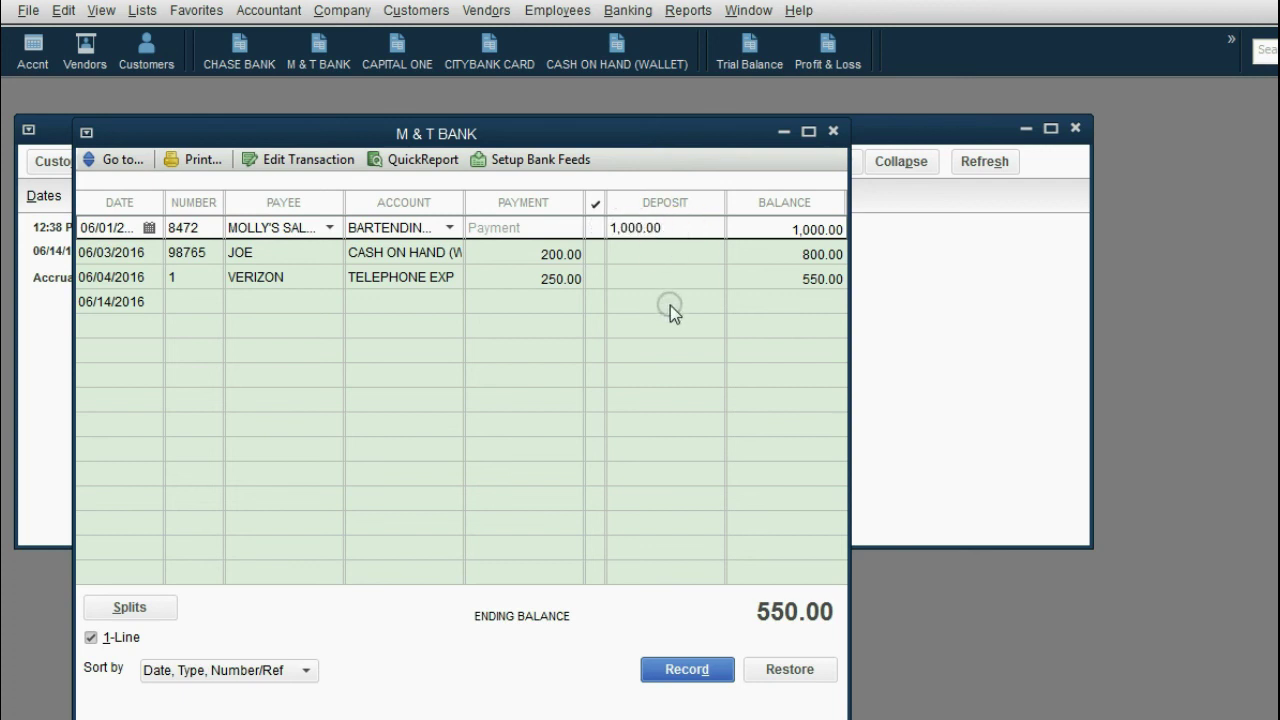
double_click(671, 226)
click(598, 226)
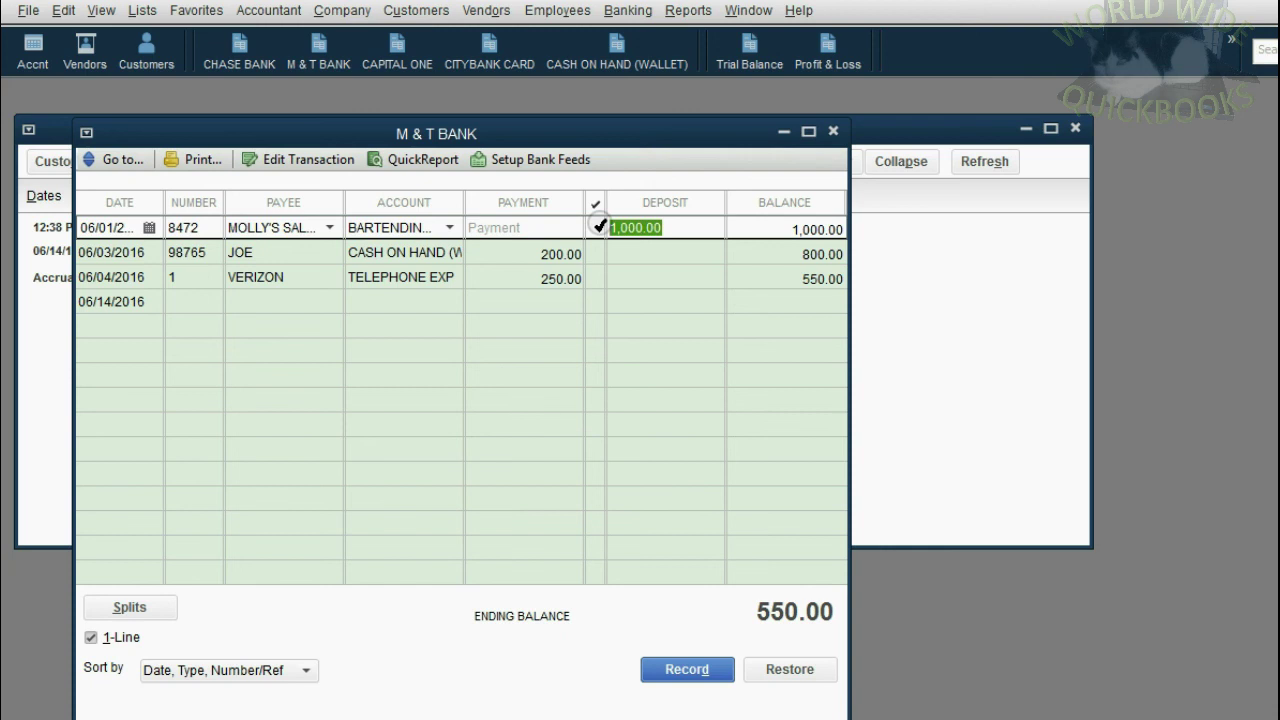
text(100000)
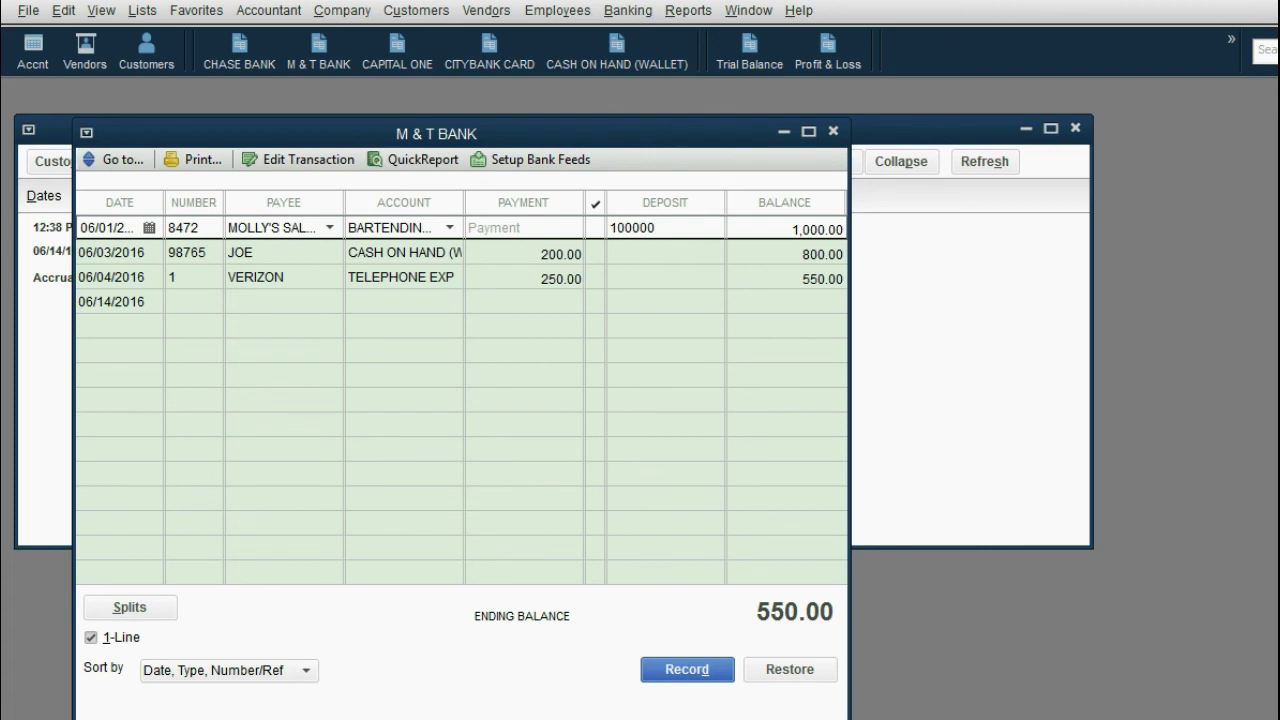
text(0)
click(686, 669)
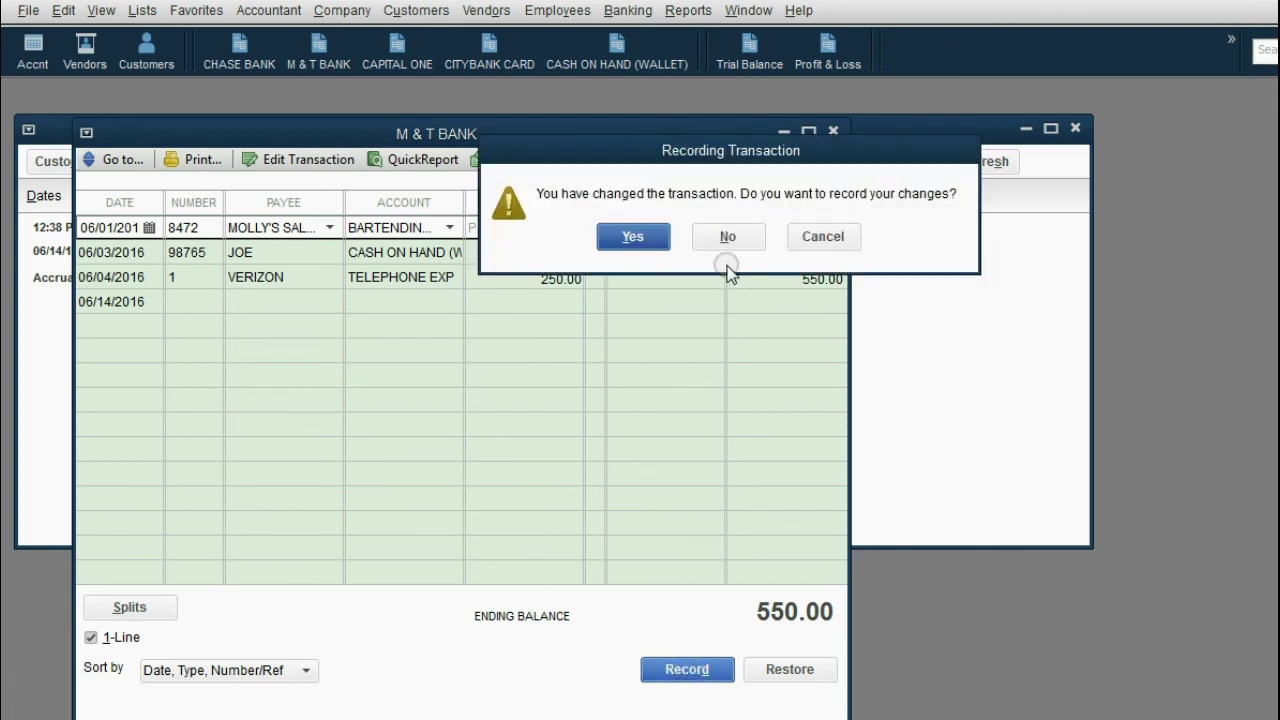
drag(720, 145, 593, 167)
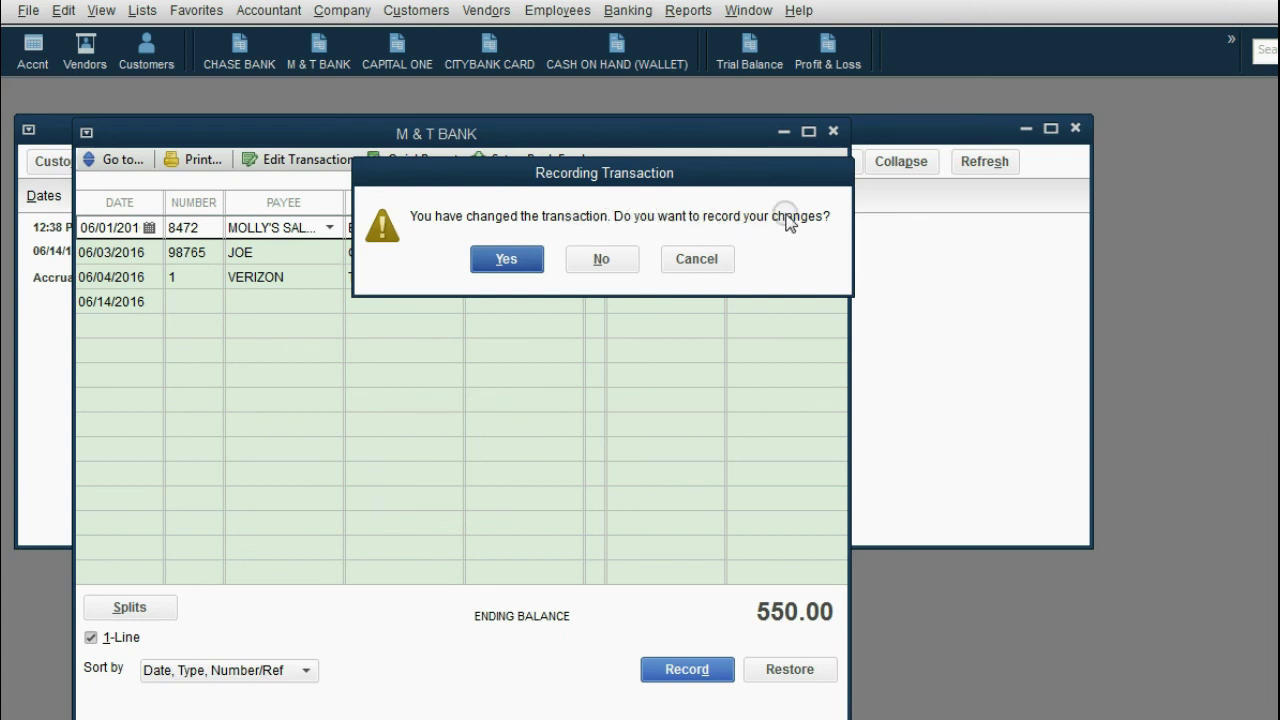
click(510, 268)
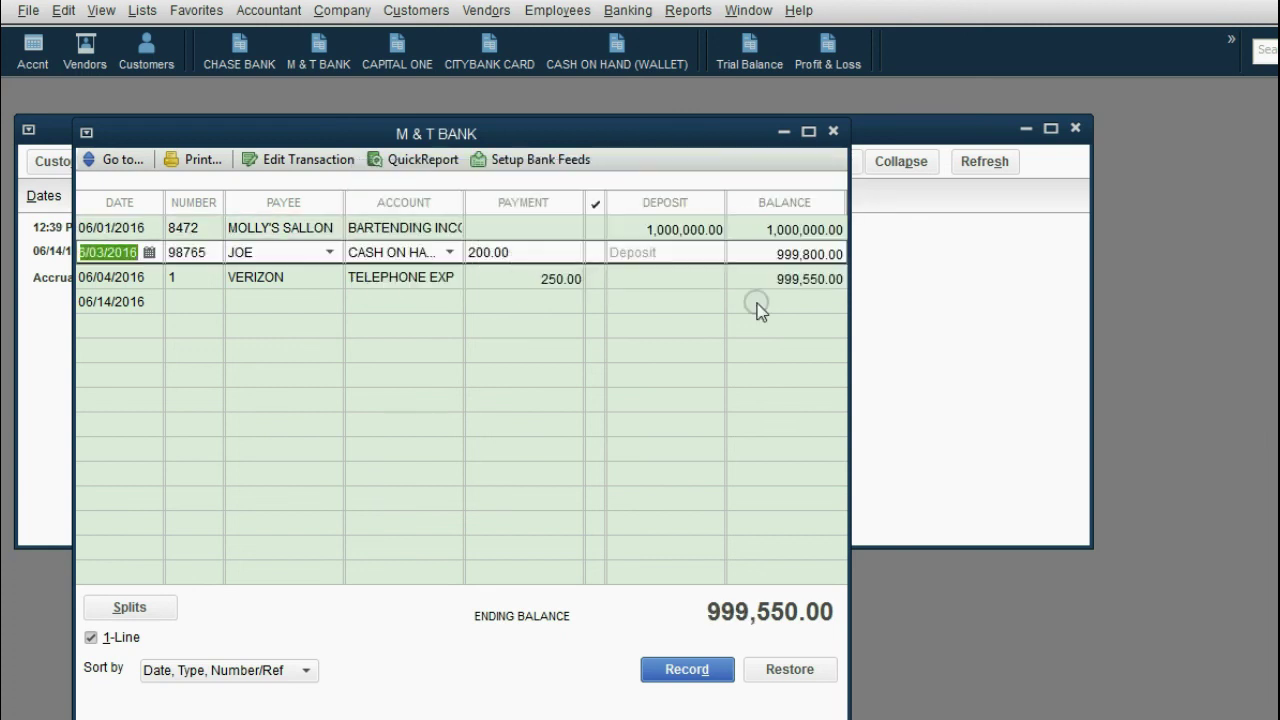
click(880, 312)
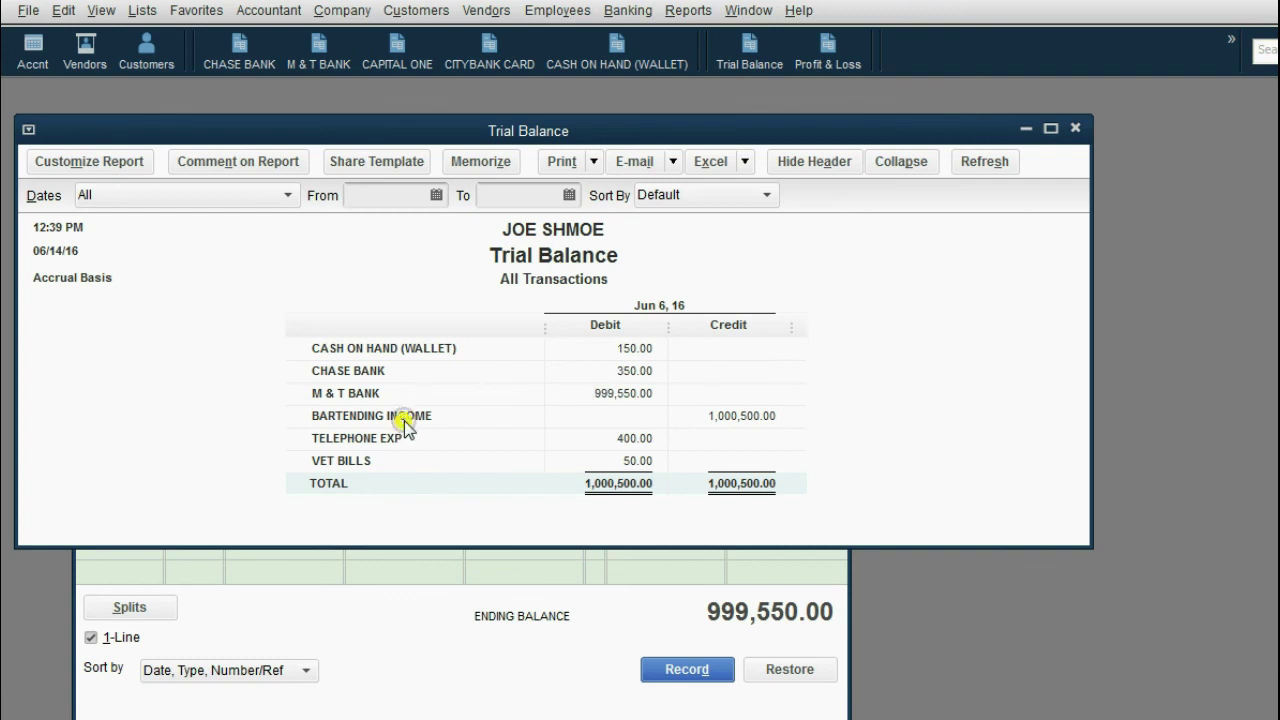
click(714, 420)
click(374, 410)
click(594, 397)
click(590, 648)
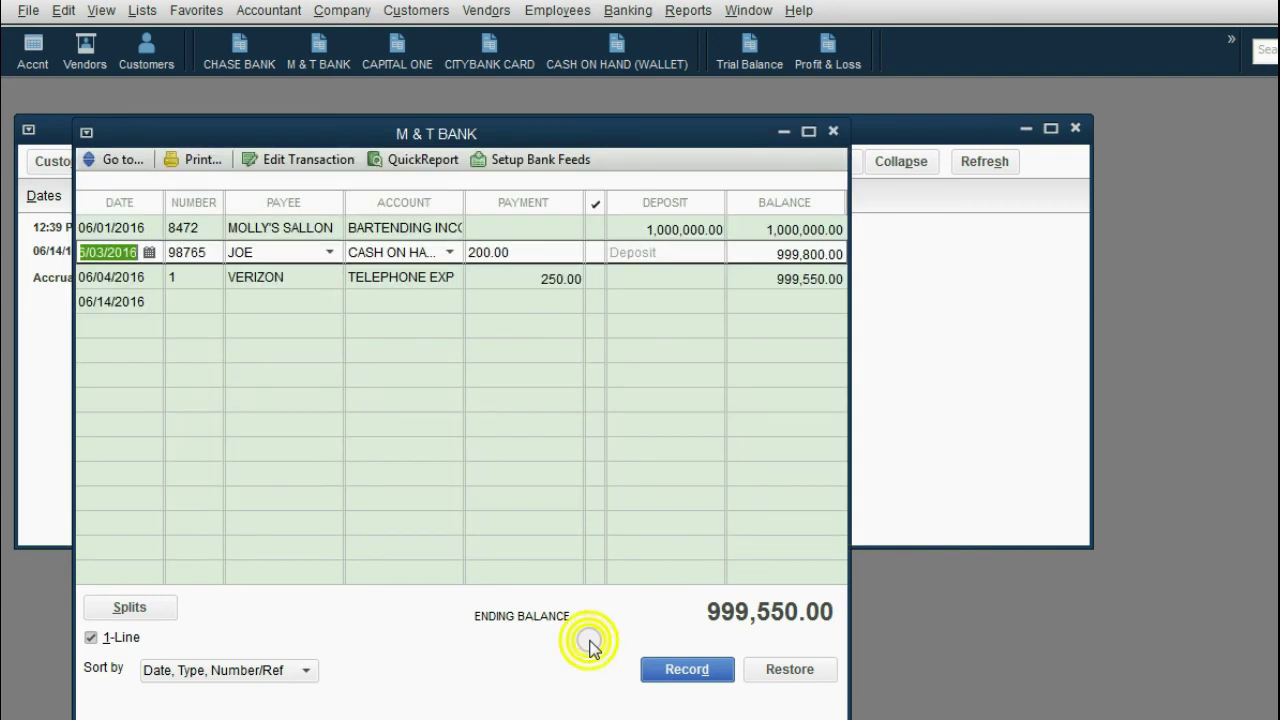
Set the MOLLY'S SALLON deposit back from 1,000,000.00 to 1000, keeping BARTENDING INCOME, and record it
click(452, 232)
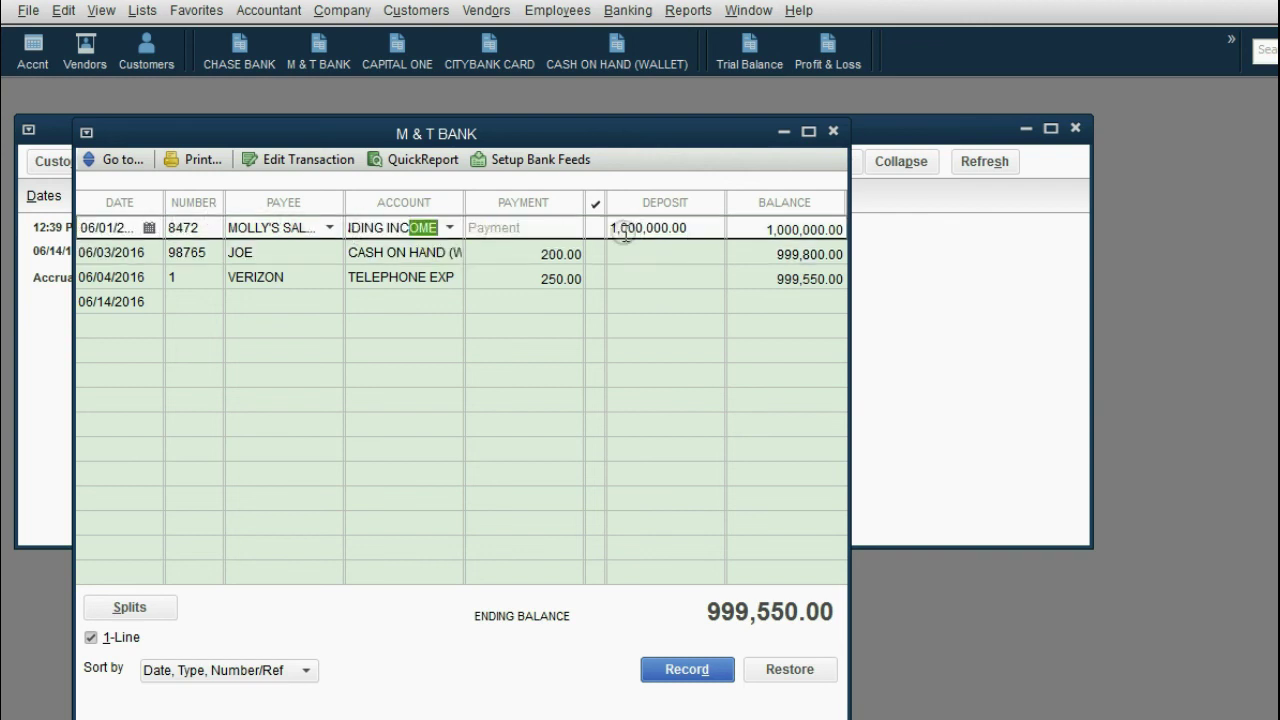
click(452, 229)
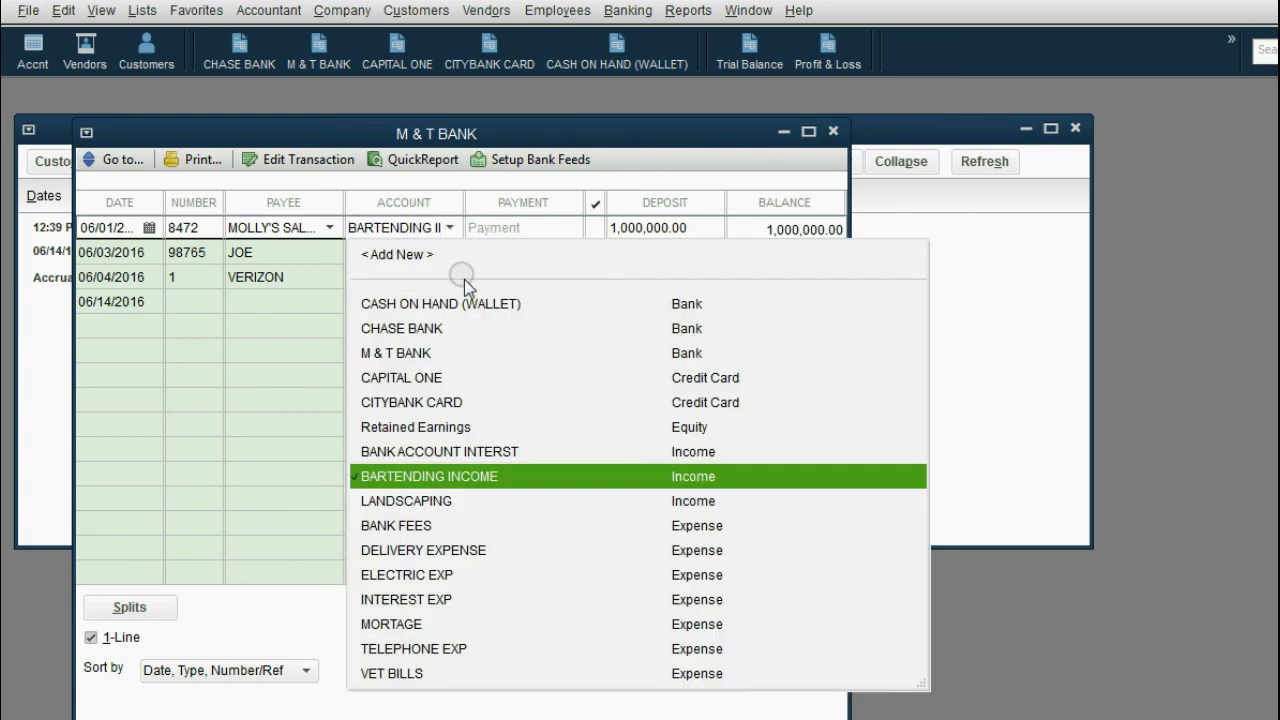
click(452, 229)
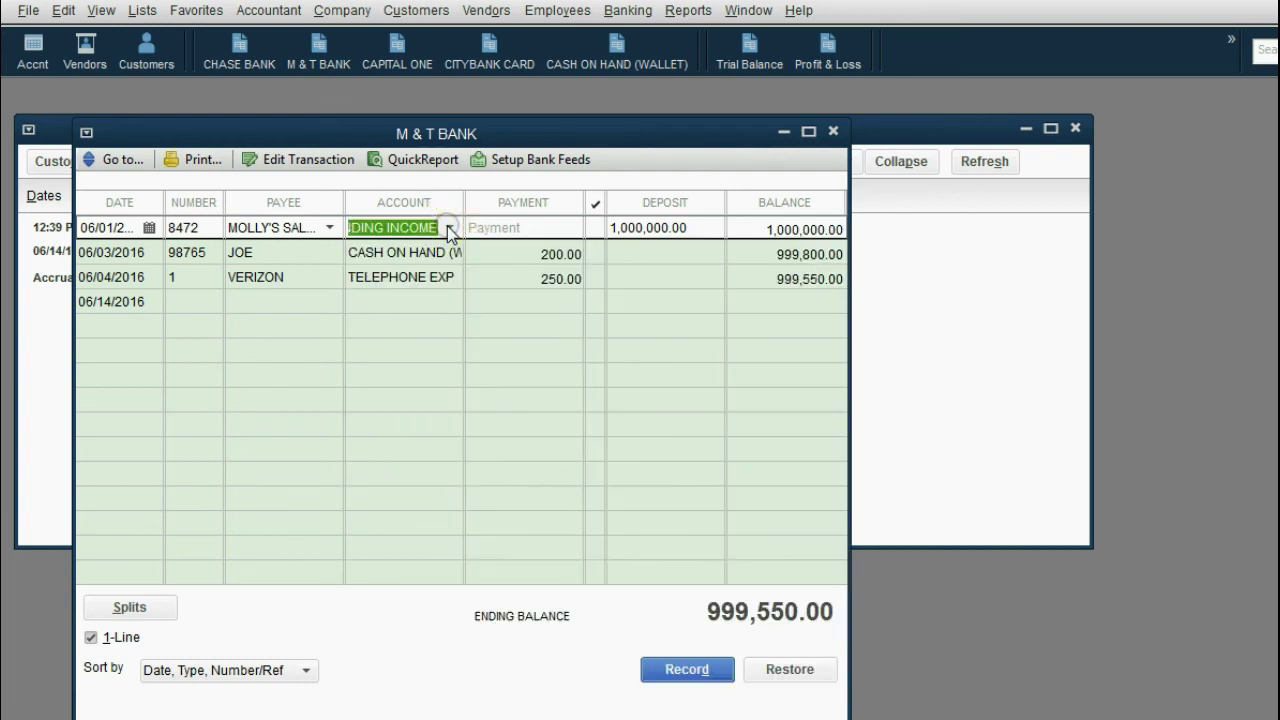
click(329, 229)
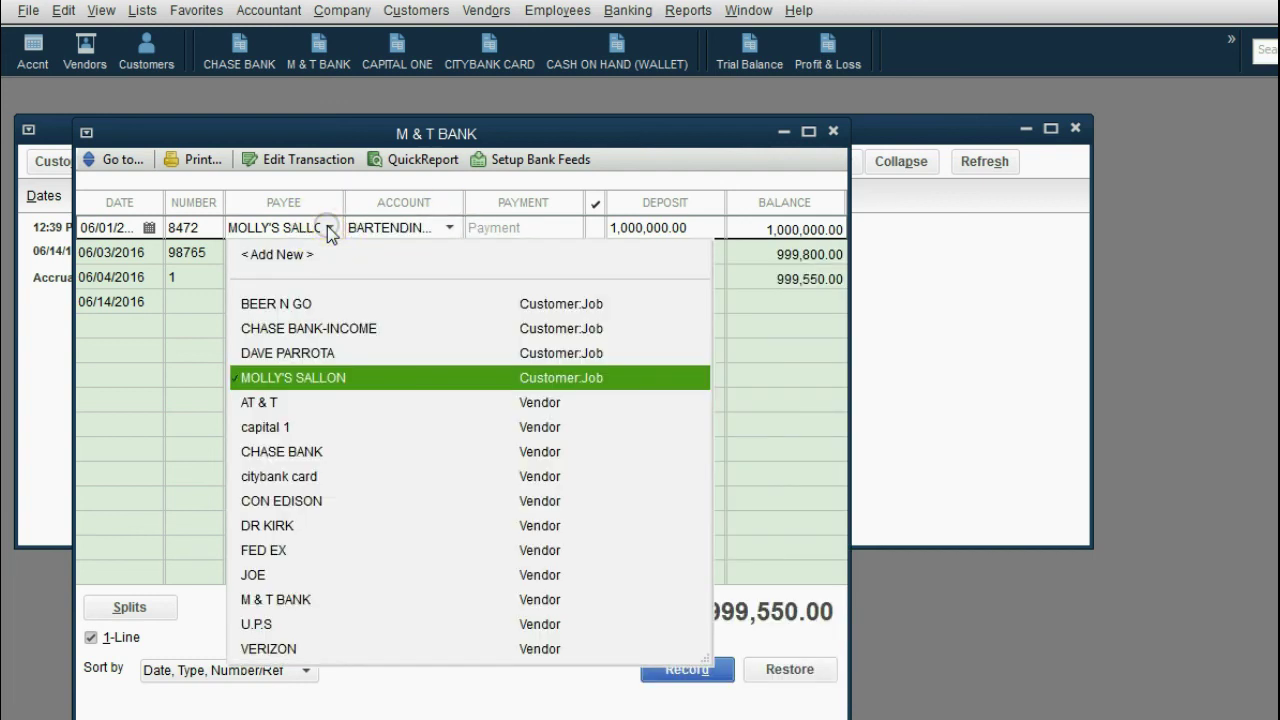
click(329, 229)
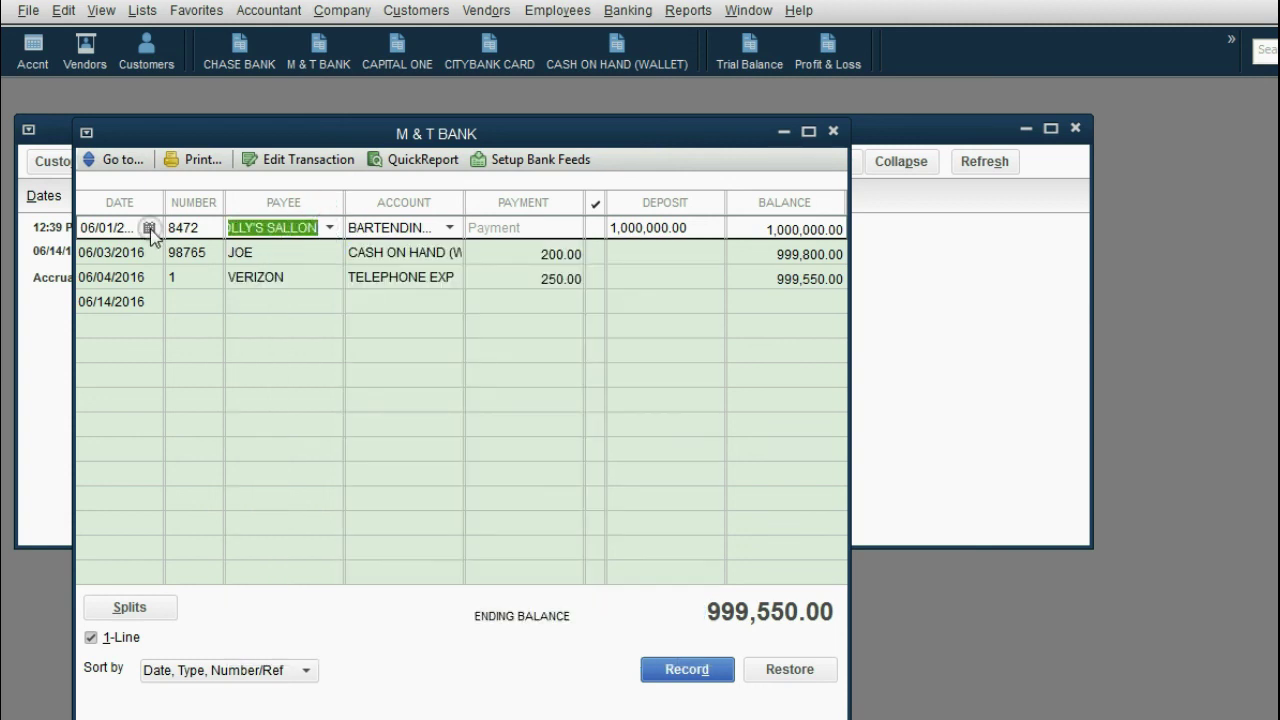
drag(690, 228, 580, 261)
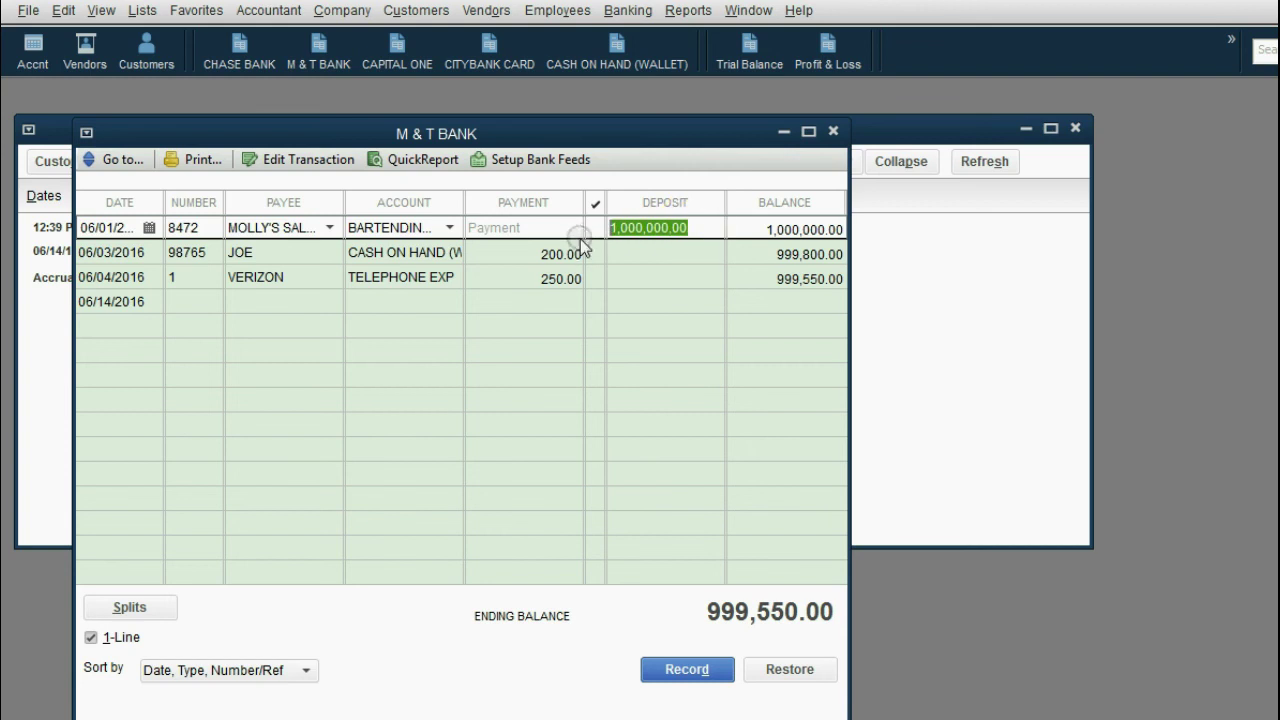
text(1000)
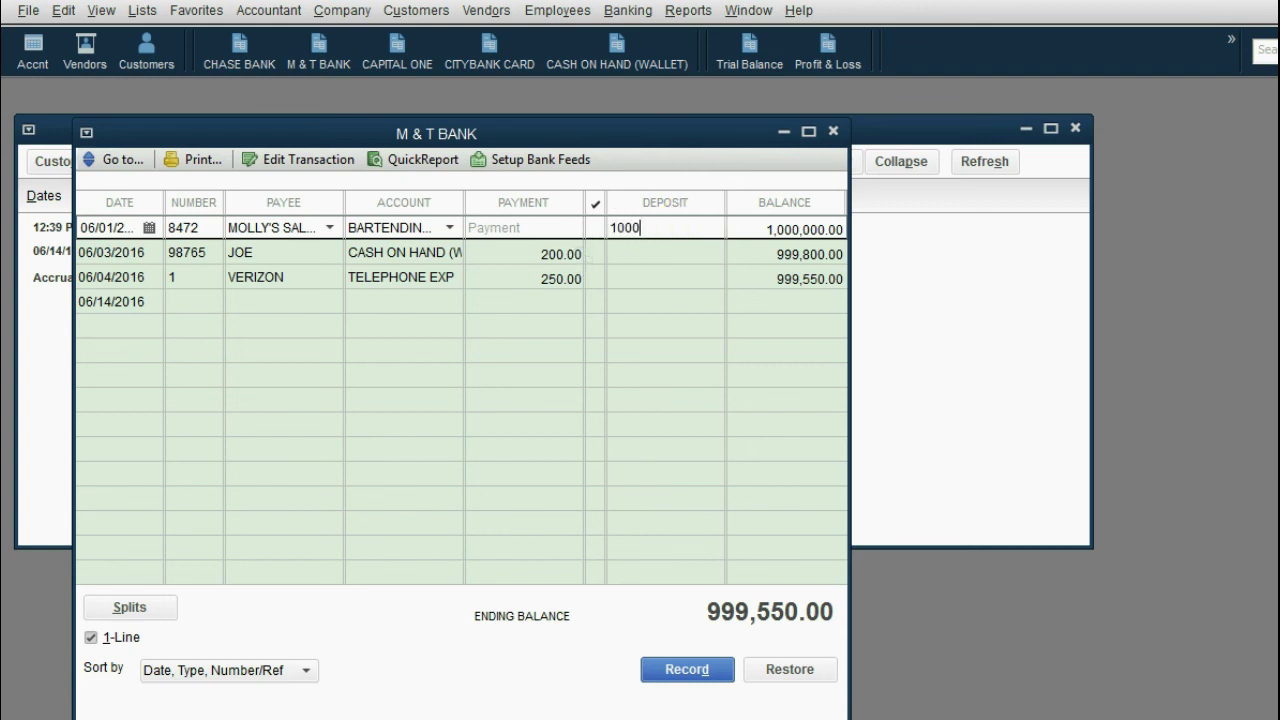
click(581, 266)
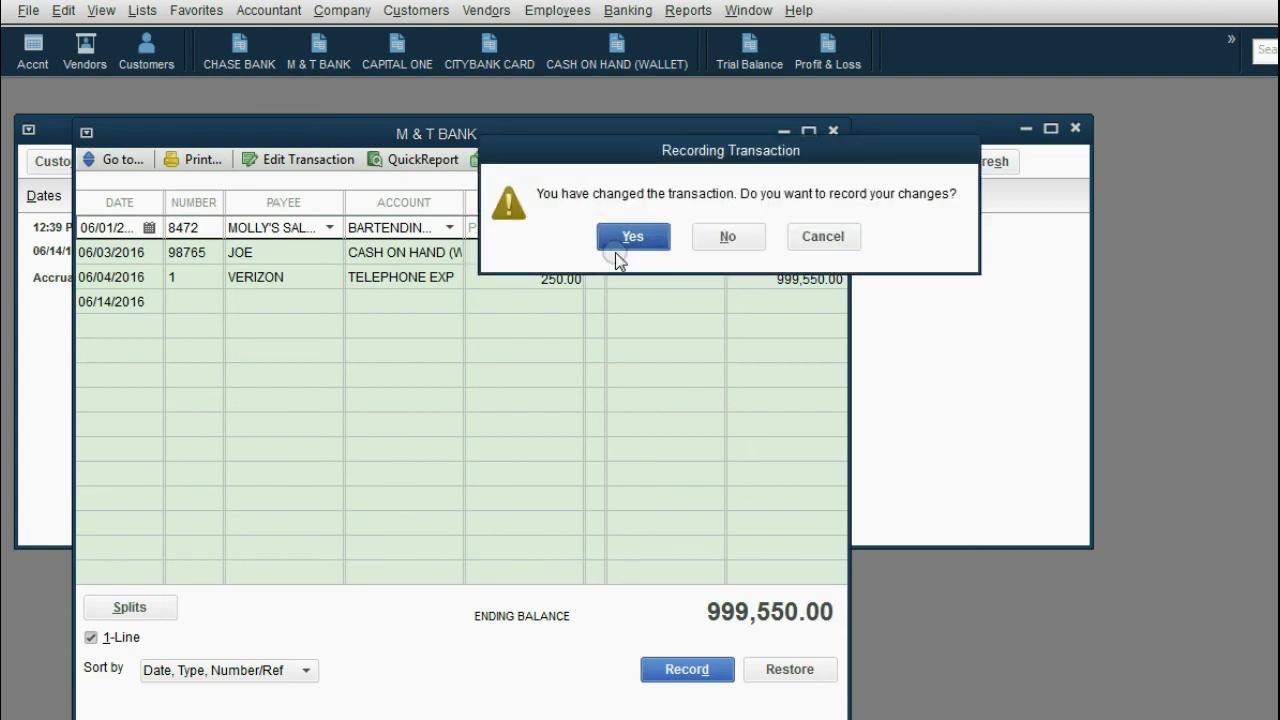
click(621, 243)
click(626, 237)
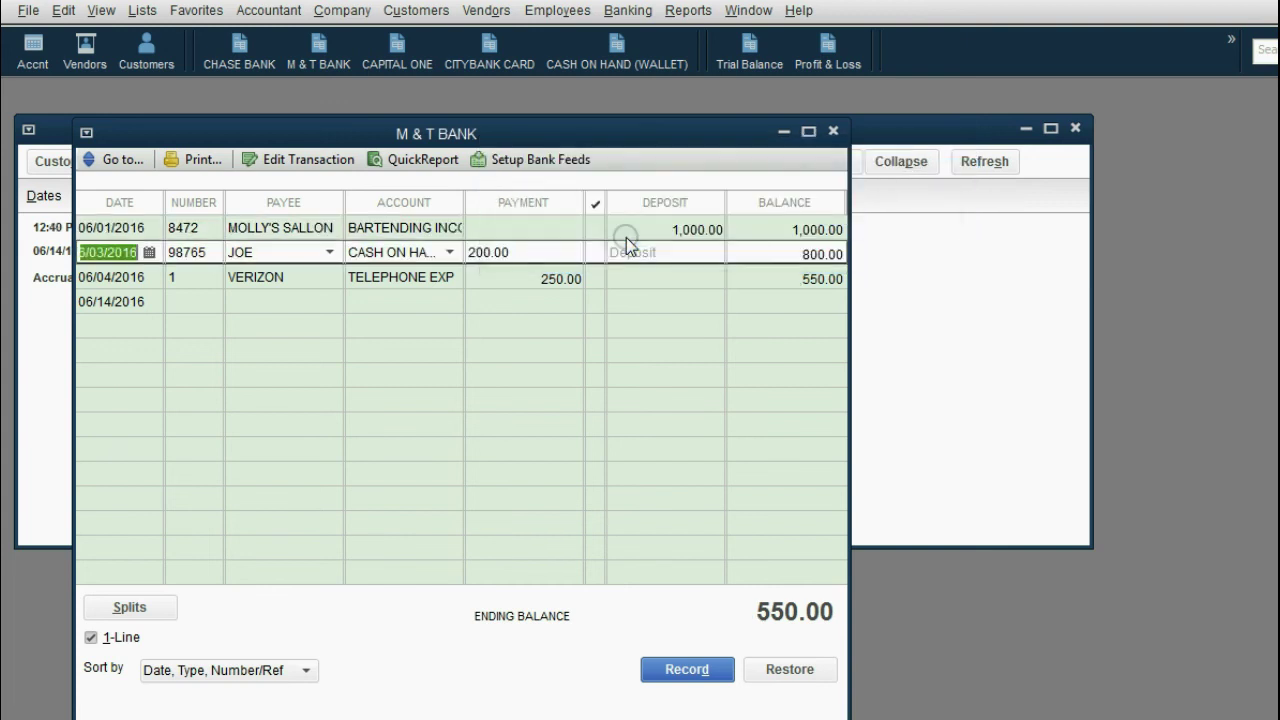
Close the M & T BANK register to reveal the Trial Balance at 550.00
click(833, 131)
click(892, 269)
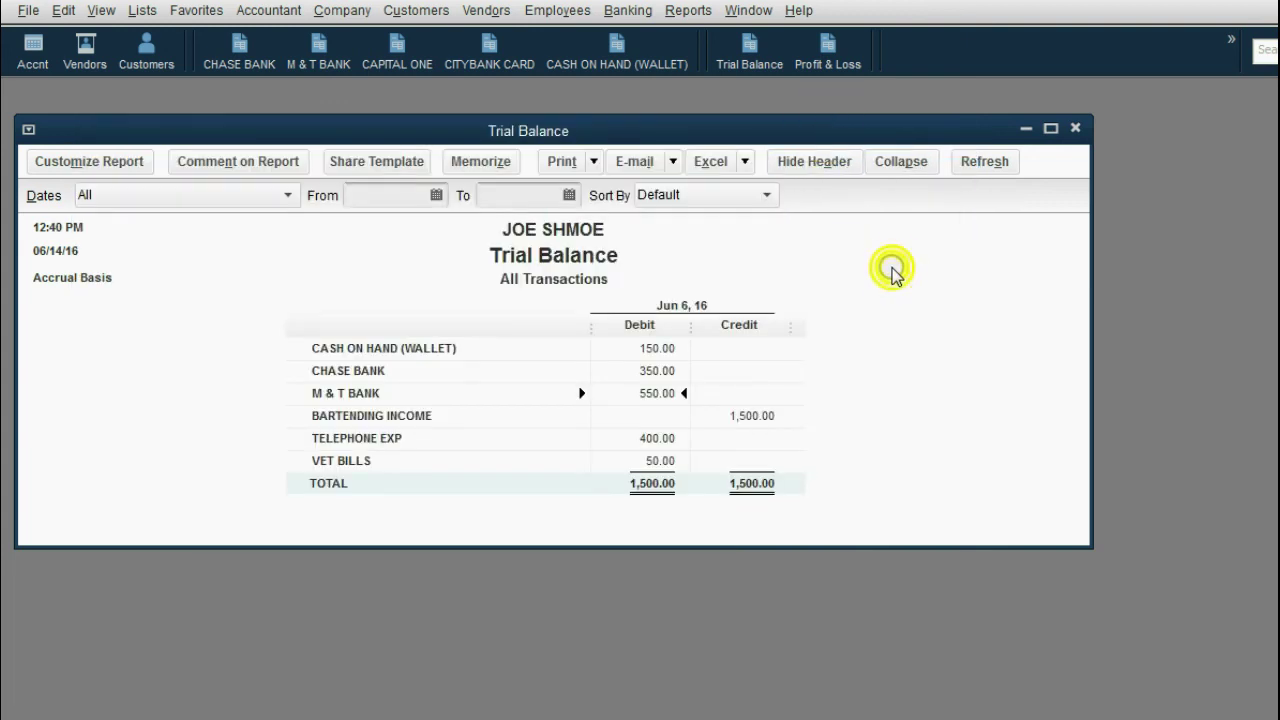